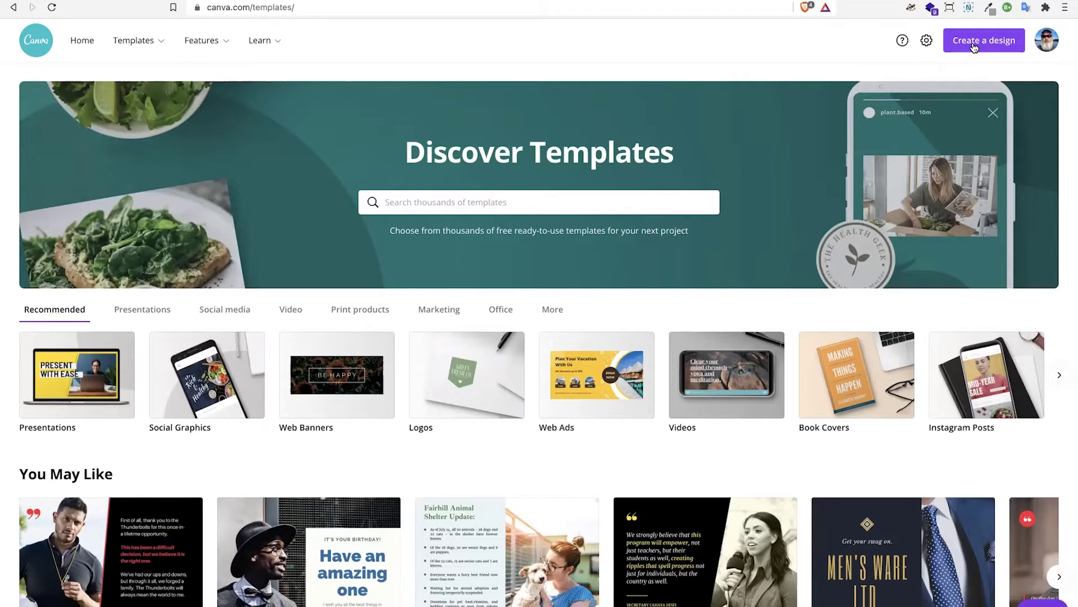
# - Create a new custom-size design using the recent 8.5 x 11 in format
pyautogui.click(974, 47)
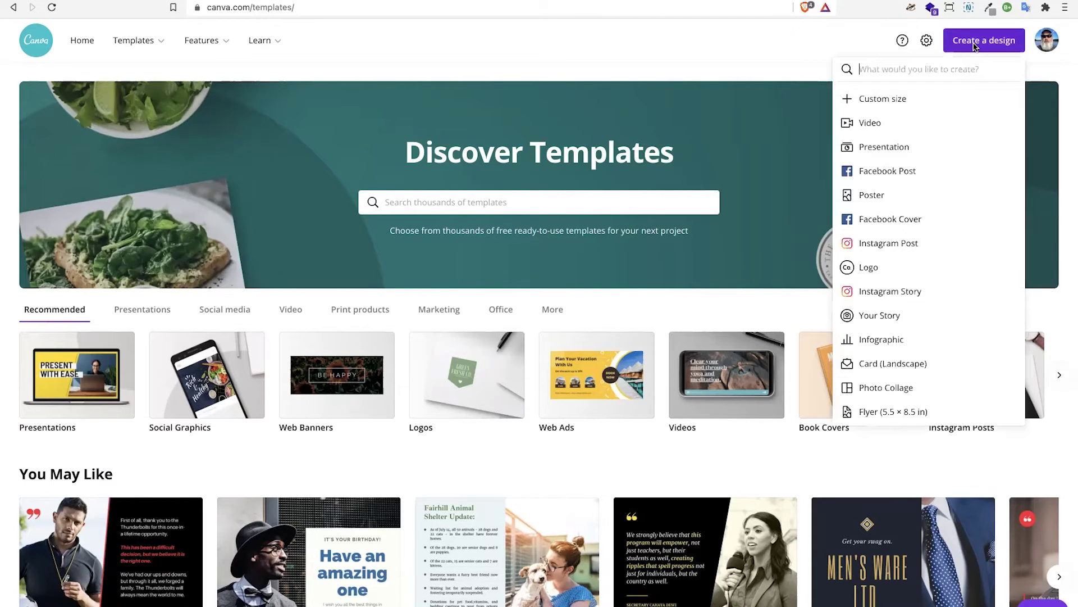
pyautogui.click(952, 107)
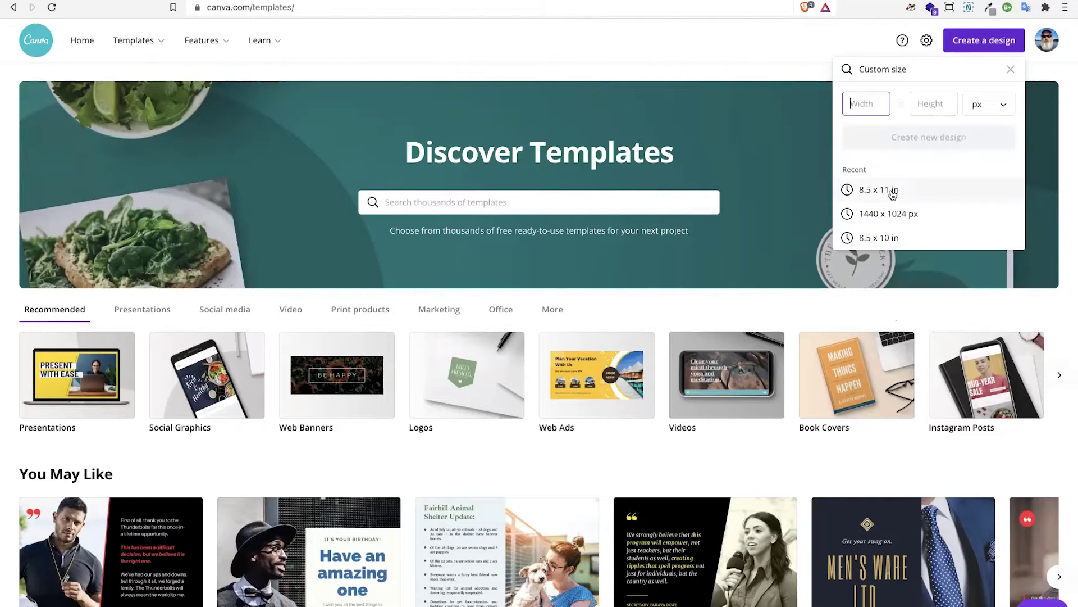
pyautogui.click(891, 191)
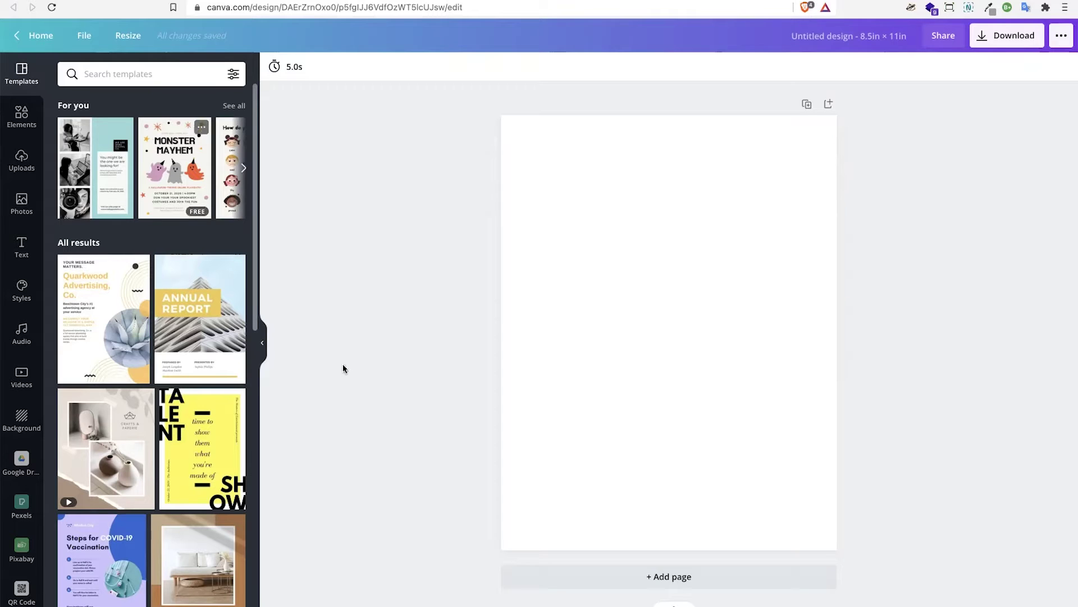
# - Search the templates for chiropractor
pyautogui.click(131, 79)
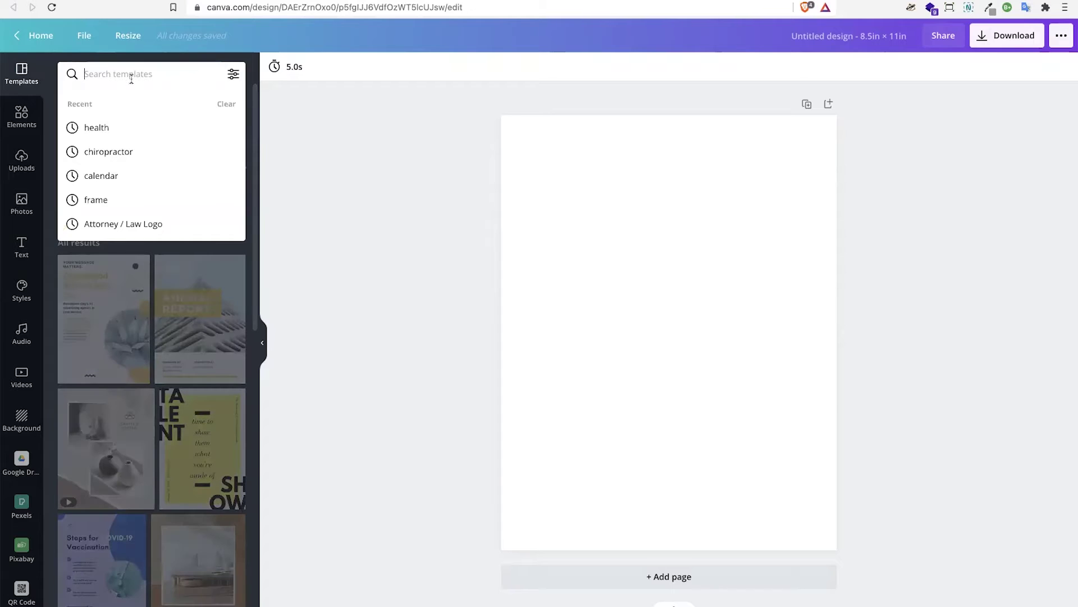
pyautogui.write('chi')
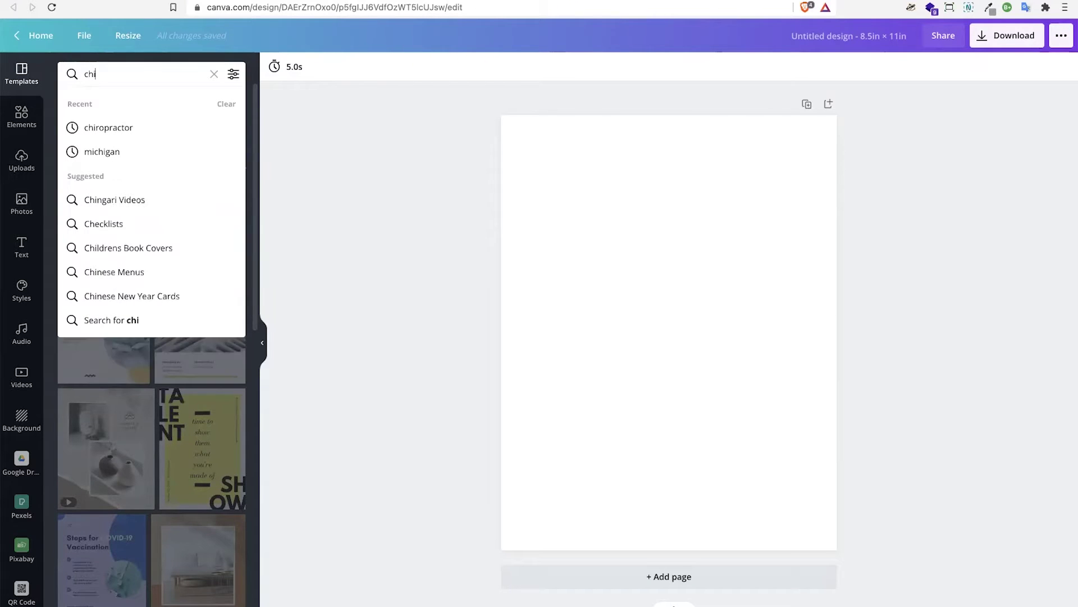
pyautogui.click(114, 126)
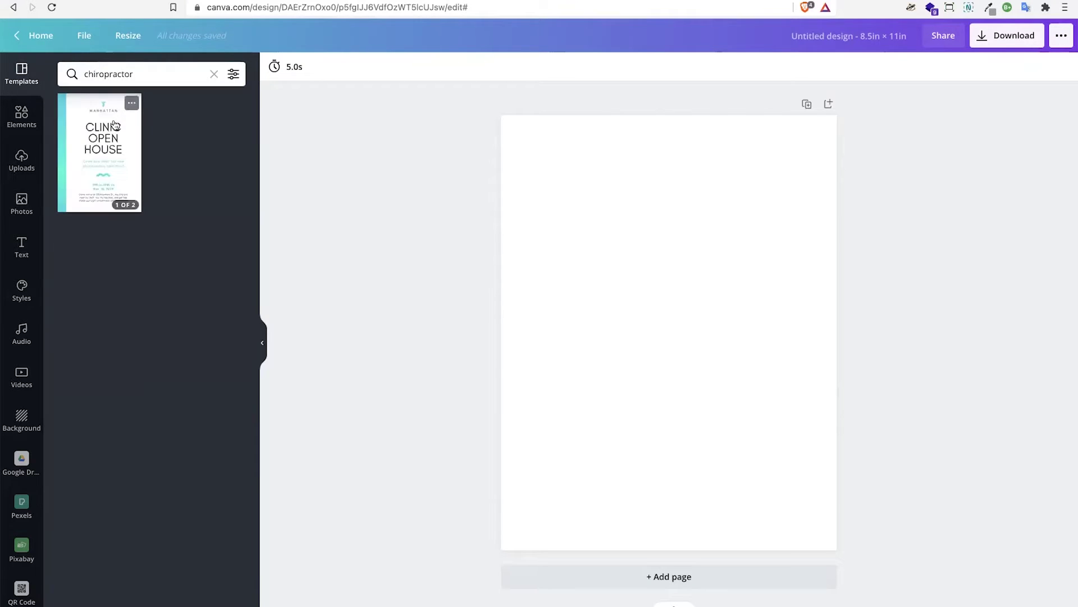
# - Search the templates for health and look through the designs for a suitable layout
pyautogui.click(157, 78)
pyautogui.write('health')
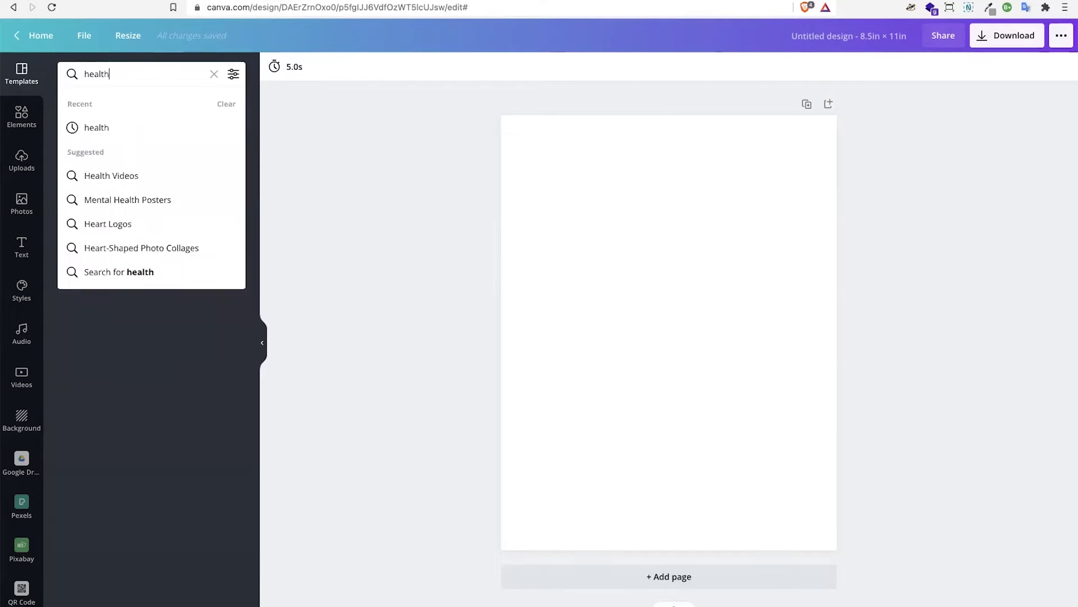
pyautogui.press('Return')
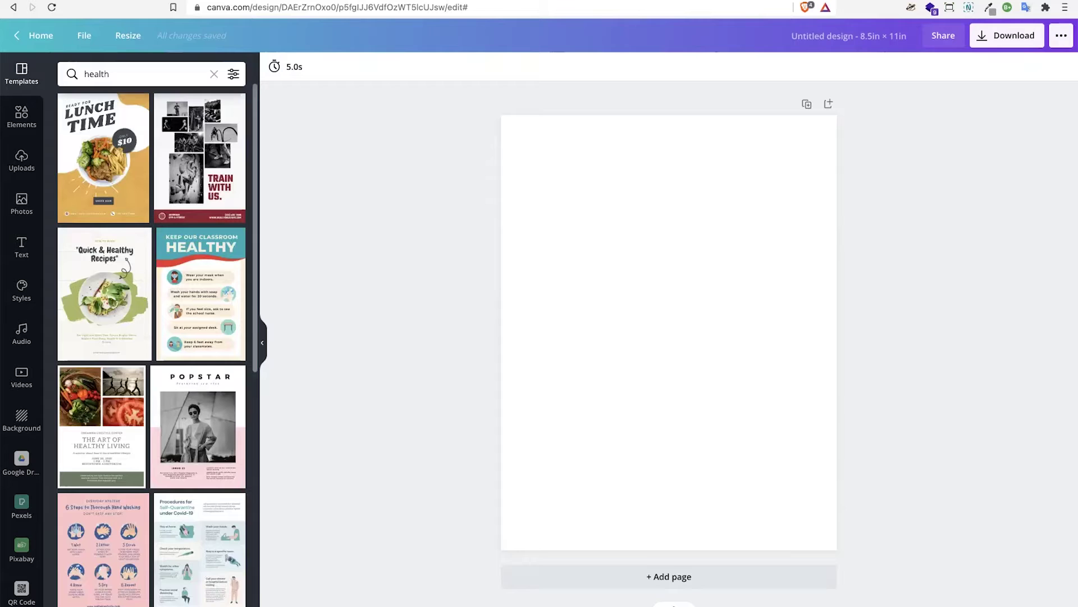
pyautogui.scroll(-3, 118, 337)
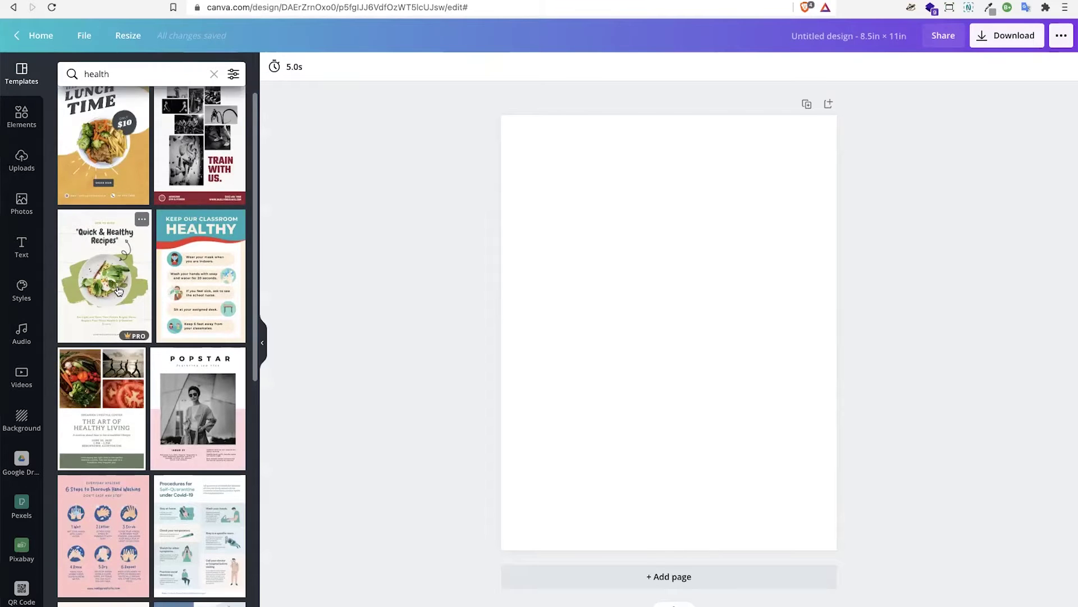
pyautogui.scroll(-5, 118, 290)
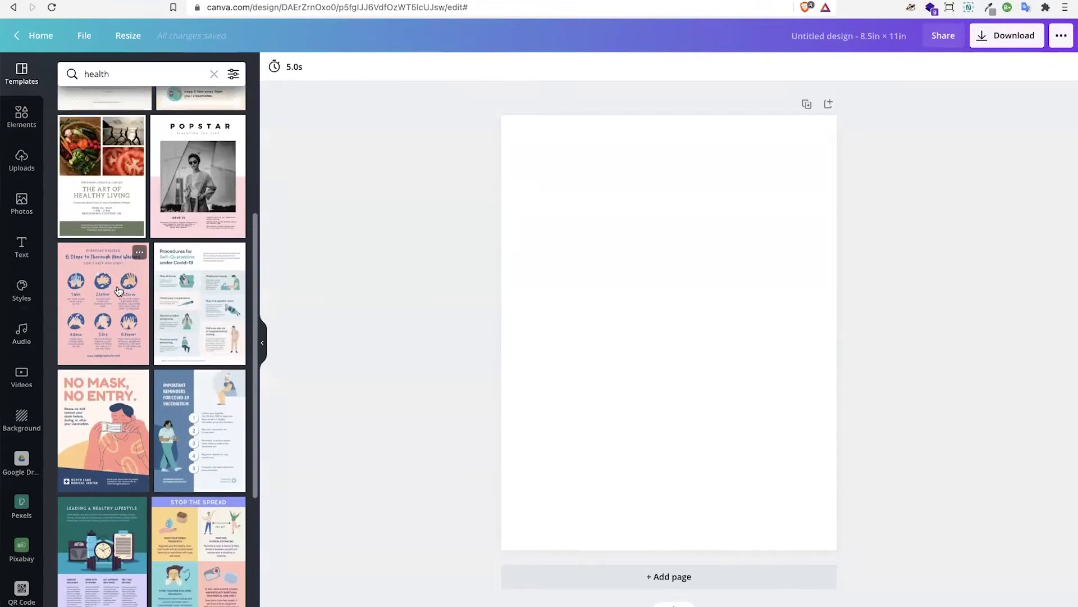
pyautogui.scroll(7, 118, 290)
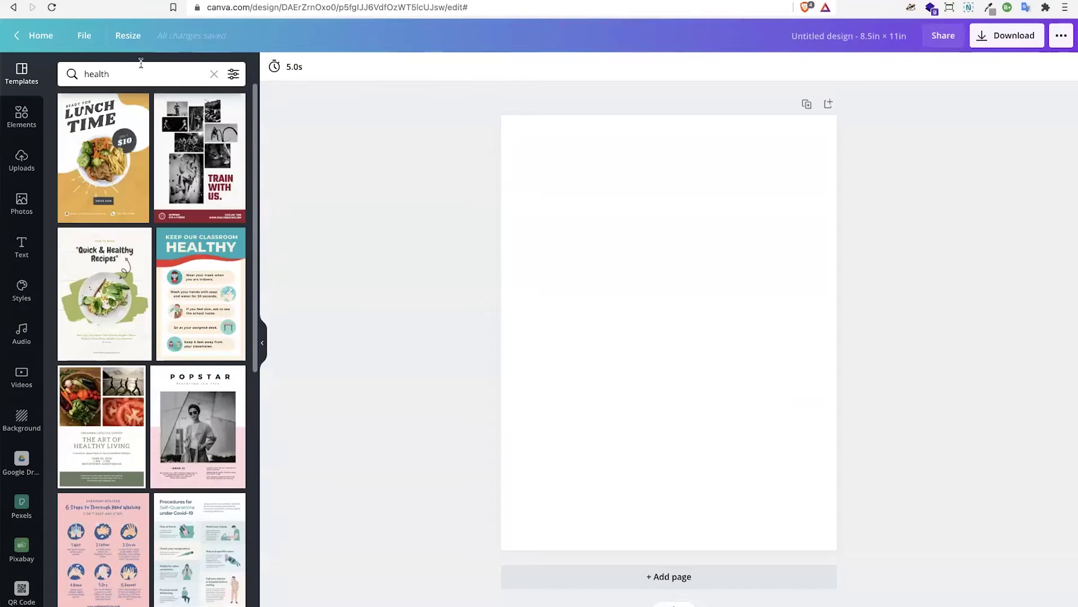
# - Search the templates for massage and look through the designs for a suitable layout
pyautogui.click(140, 72)
pyautogui.doubleClick(140, 71)
pyautogui.write('massage')
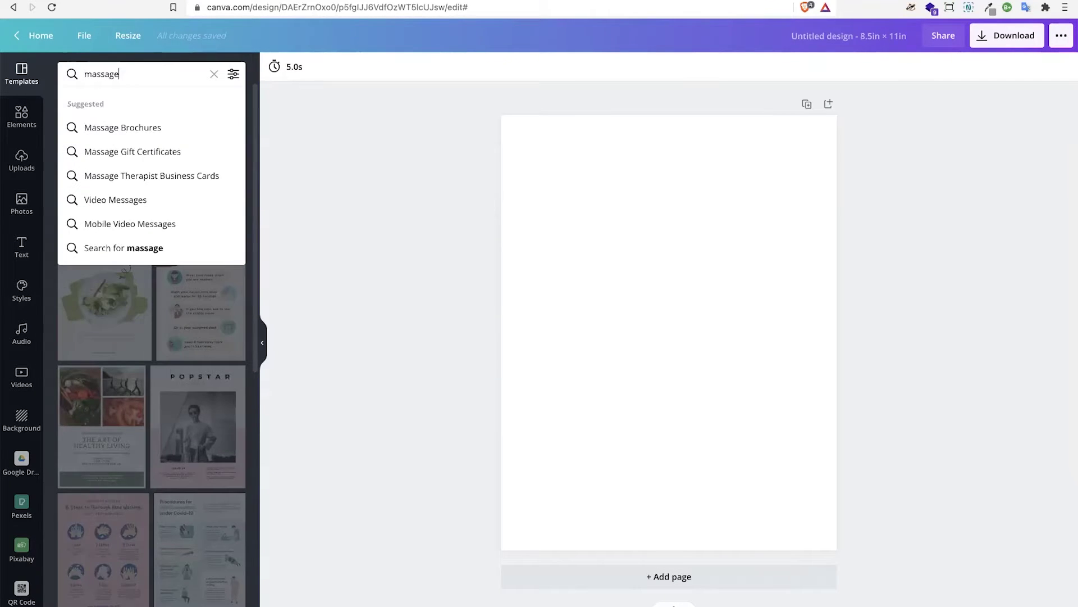
pyautogui.press('Return')
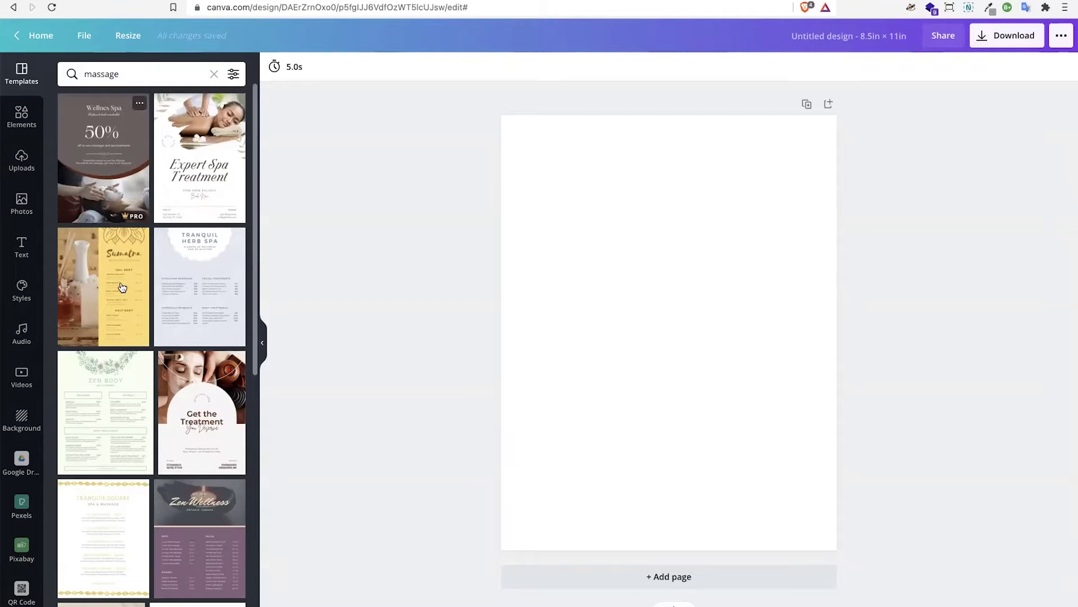
pyautogui.scroll(-7, 121, 288)
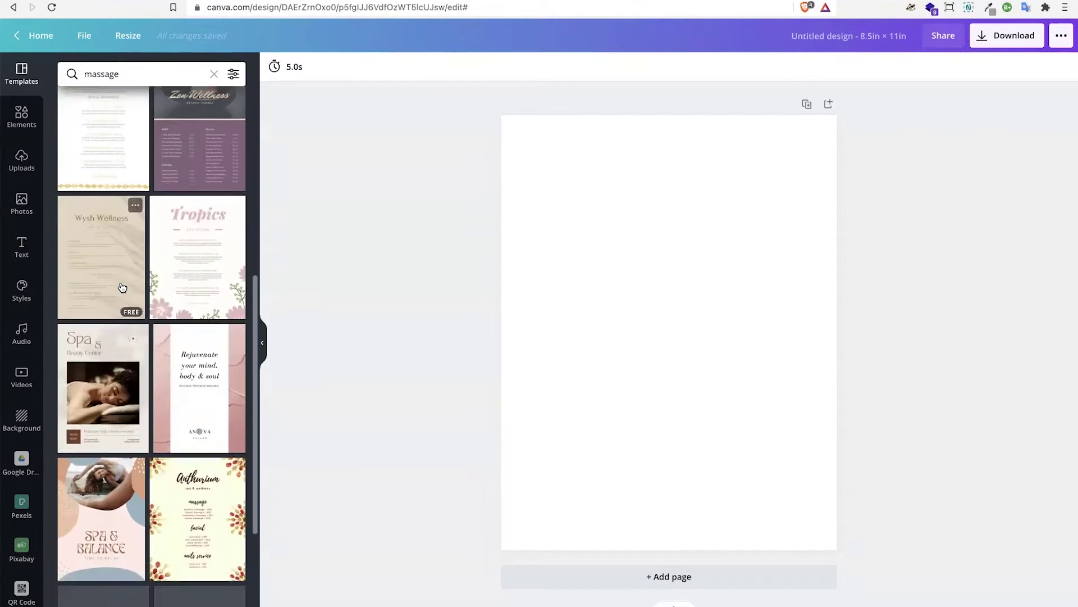
pyautogui.scroll(-1, 122, 287)
pyautogui.scroll(-1, 122, 287)
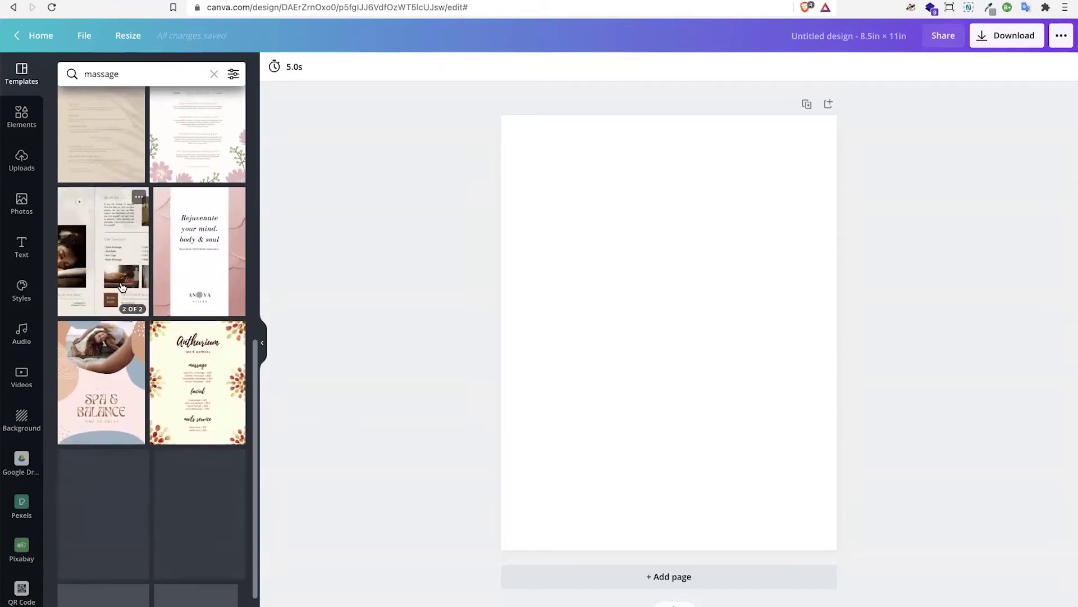
# - Search the templates for yoga and apply the "the benefits of yoga" beach template to the blank page
pyautogui.click(136, 73)
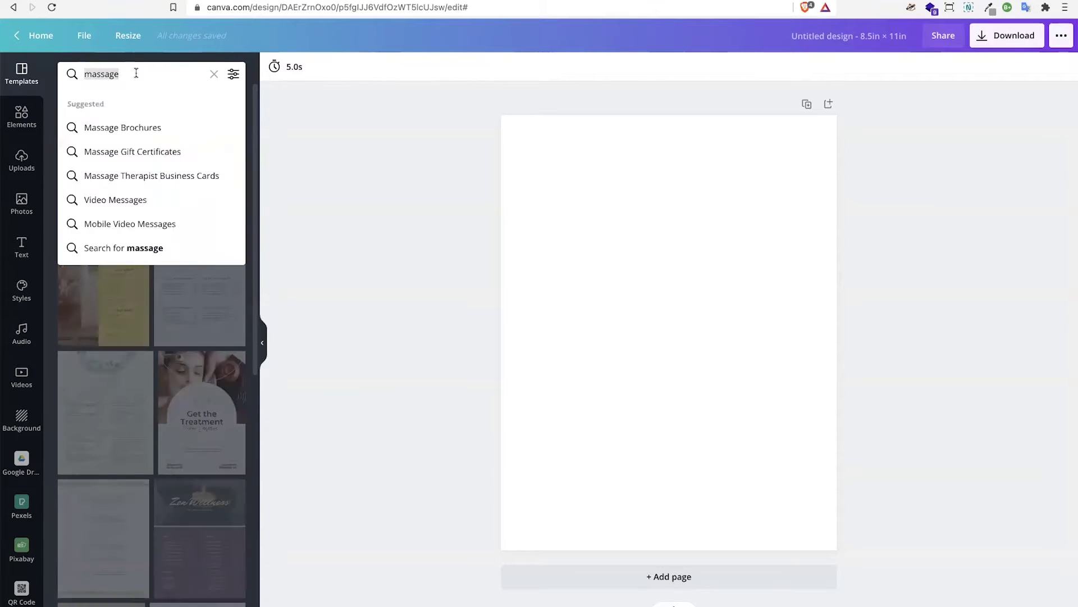
pyautogui.write('yoga')
pyautogui.press('Return')
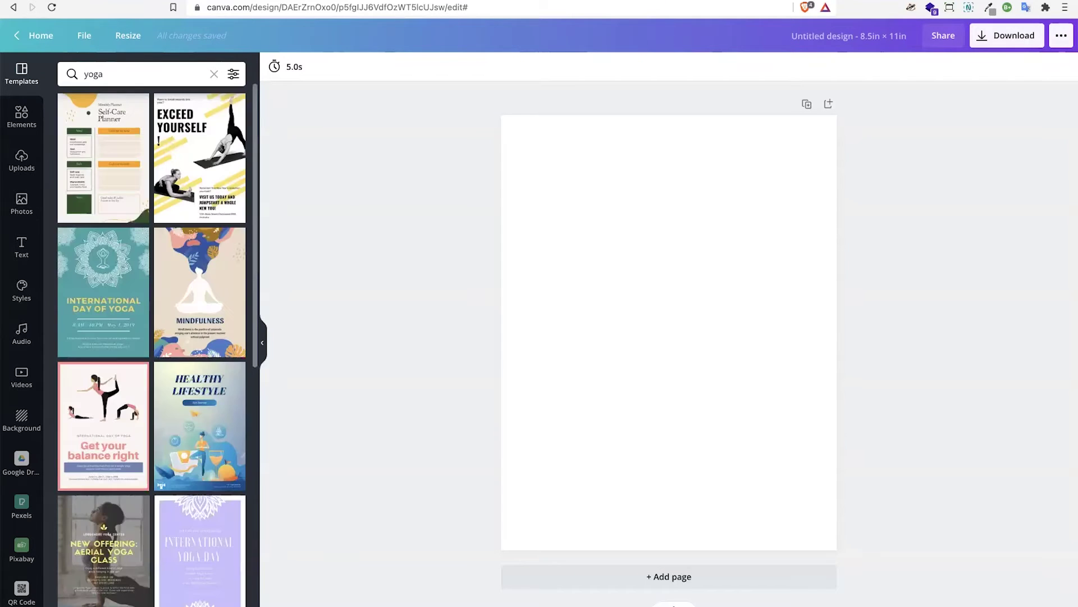
pyautogui.scroll(-5, 142, 274)
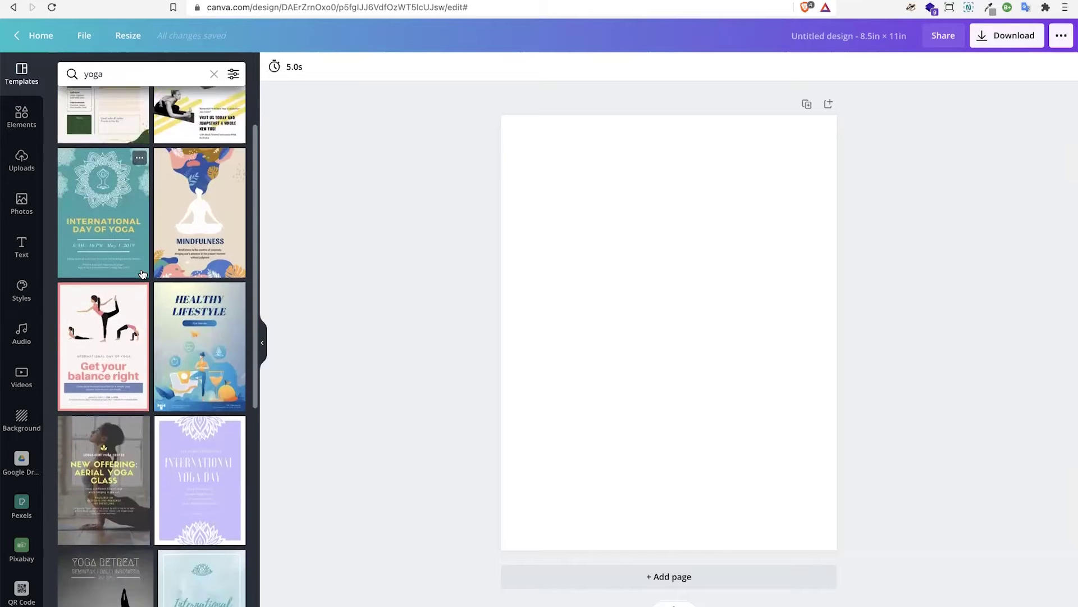
pyautogui.scroll(-3, 142, 274)
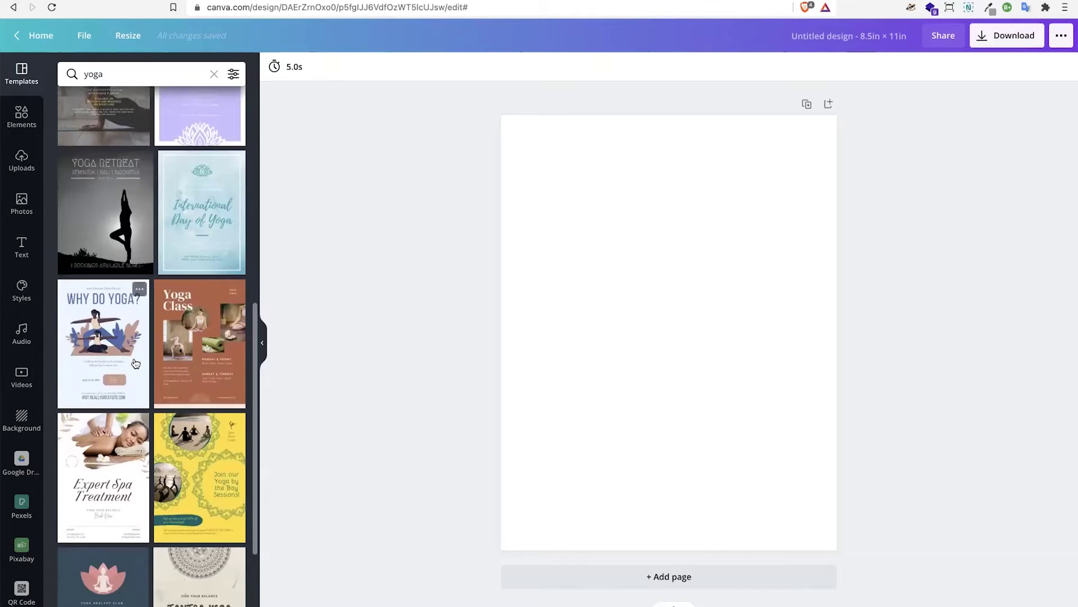
pyautogui.scroll(-3, 134, 362)
pyautogui.scroll(-7, 134, 362)
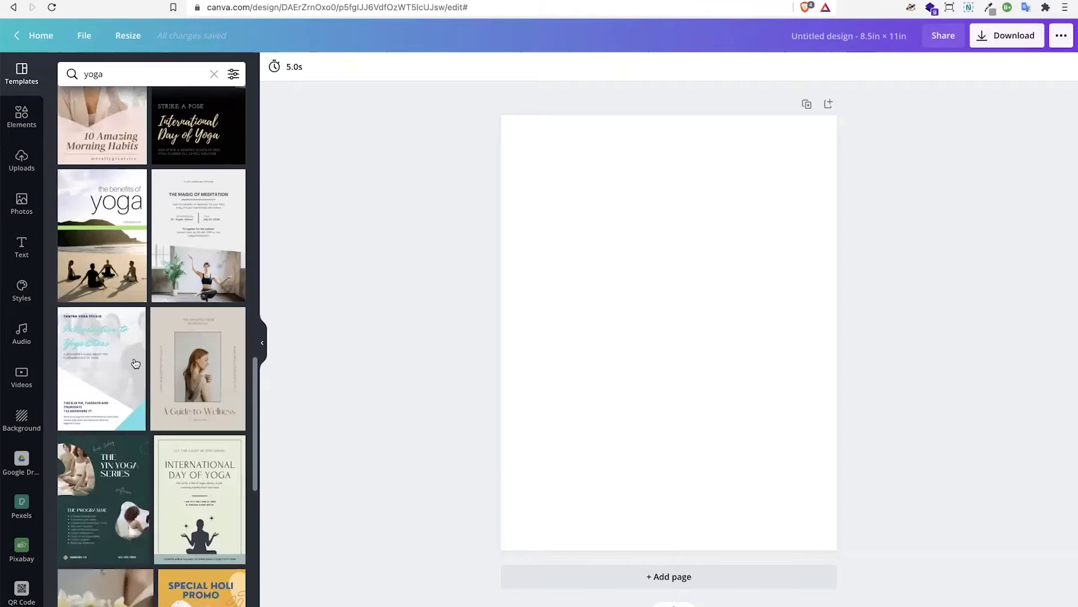
pyautogui.click(115, 229)
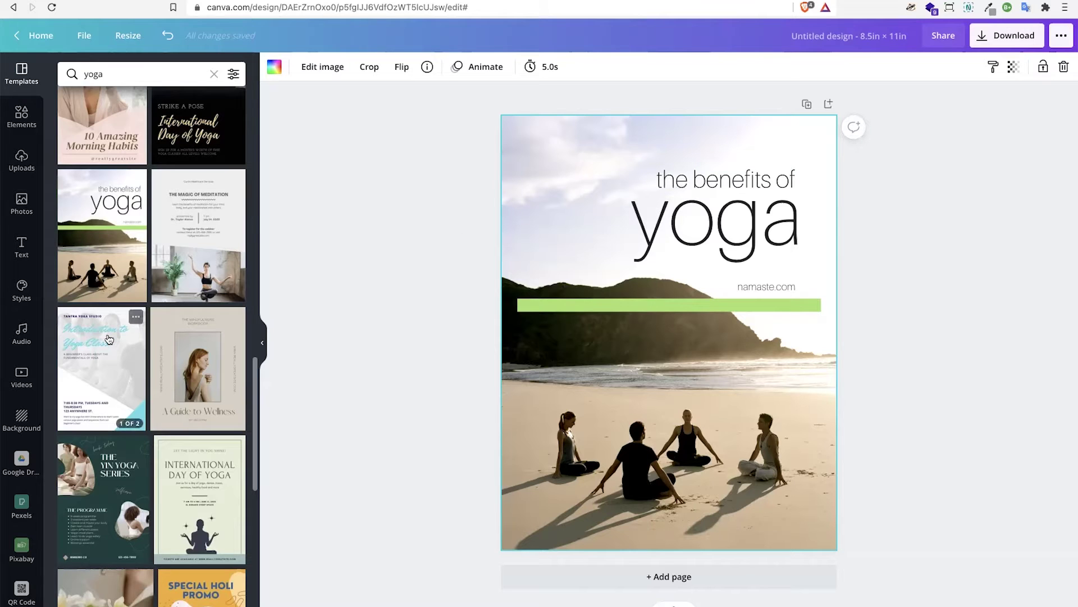
# - Replace the page's design with the "Introduction to Yoga" template from the yoga results
pyautogui.scroll(-4, 109, 339)
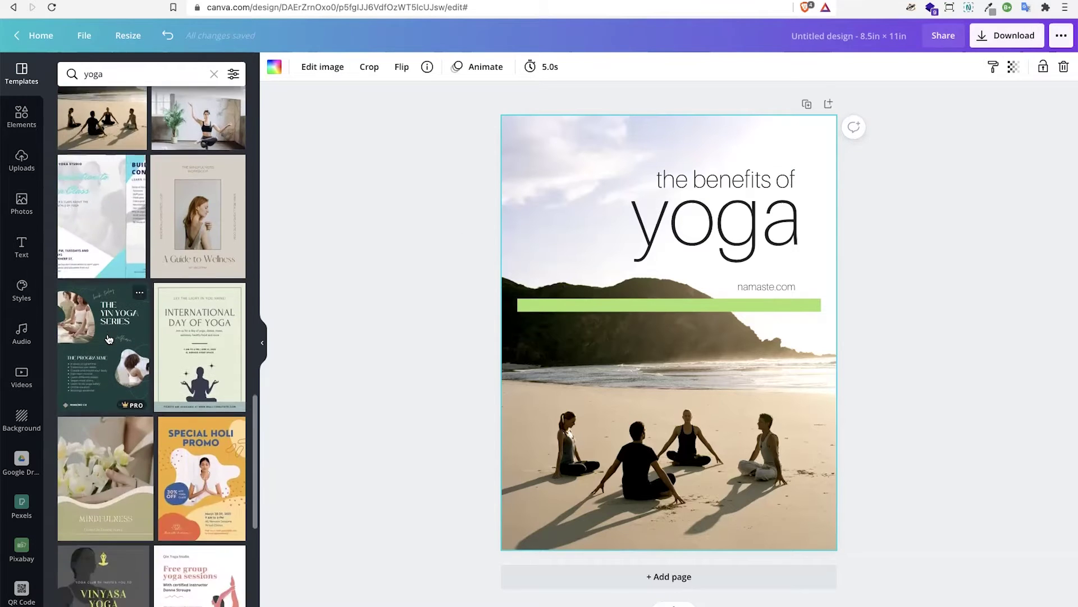
pyautogui.scroll(-6, 109, 339)
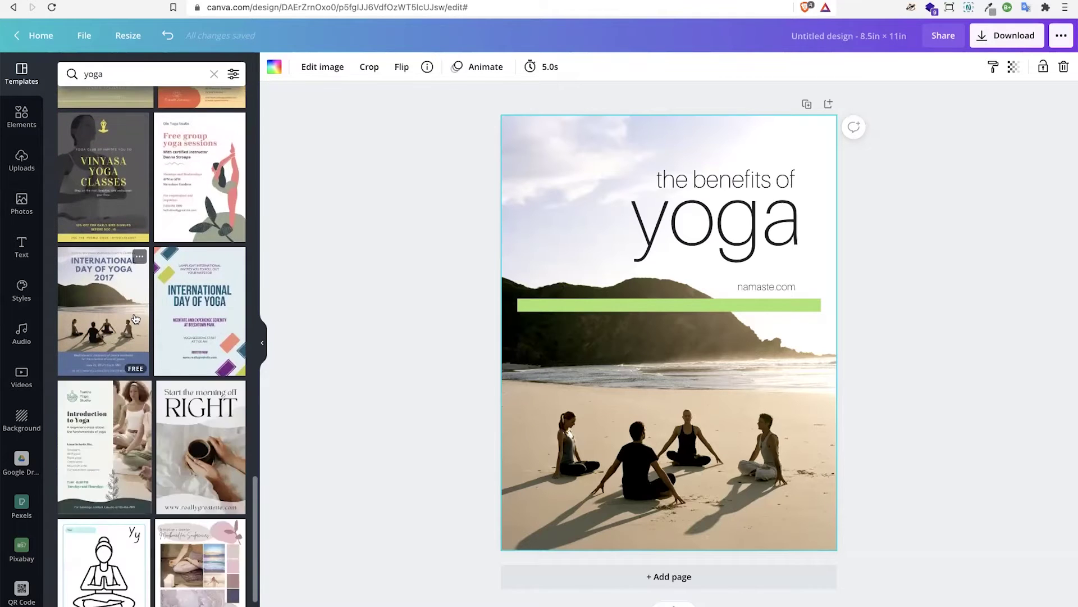
pyautogui.click(101, 440)
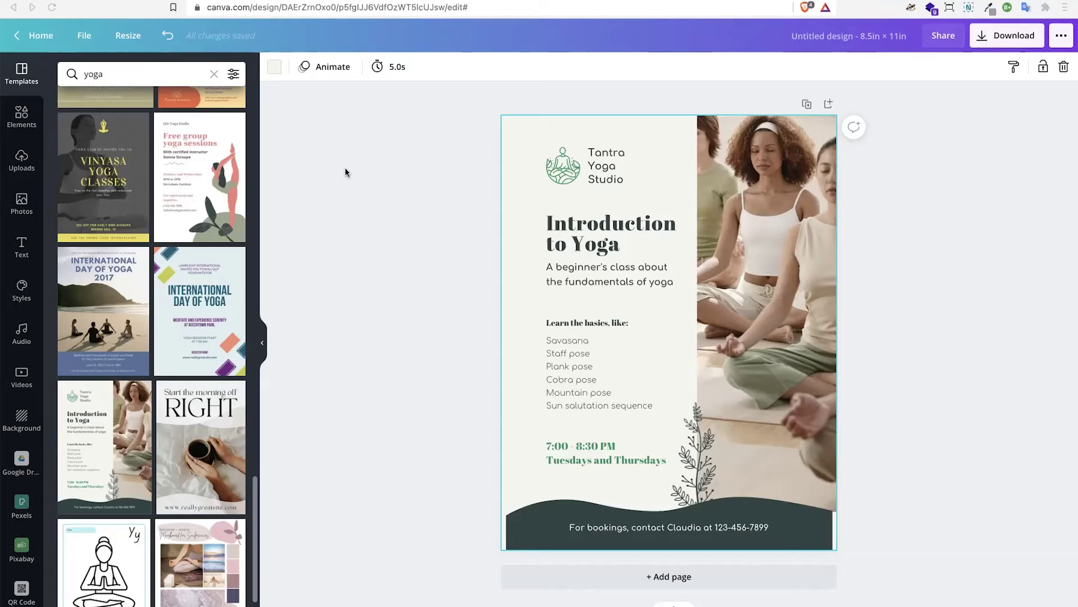
# - Change the "Introduction to Yoga" heading to "Healthy Eating"
pyautogui.click(606, 240)
pyautogui.doubleClick(606, 240)
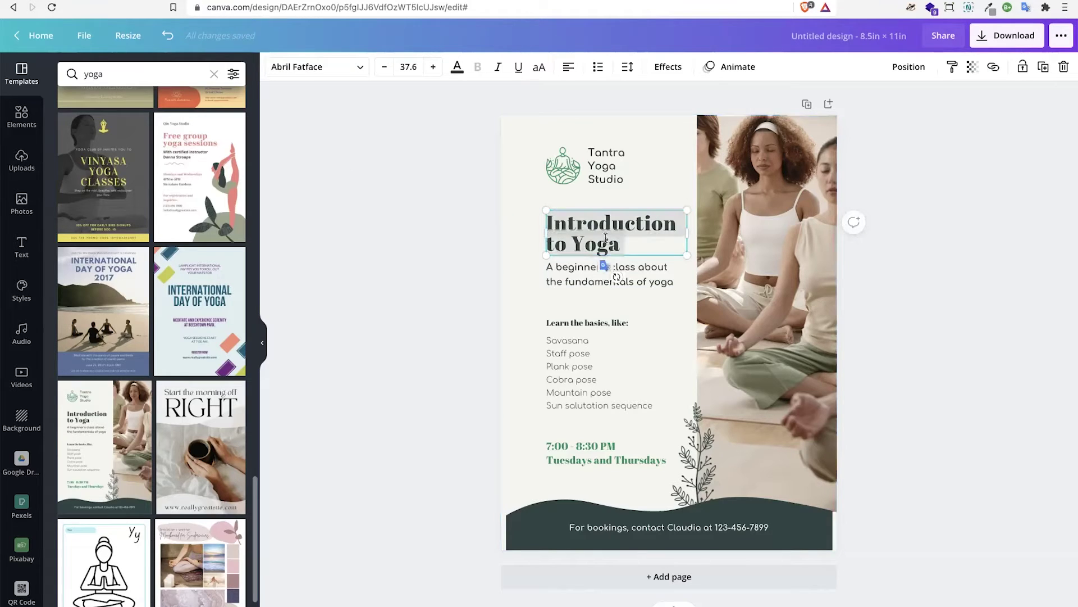
pyautogui.write('Eating H')
pyautogui.hotkey('ctrl', 'a')
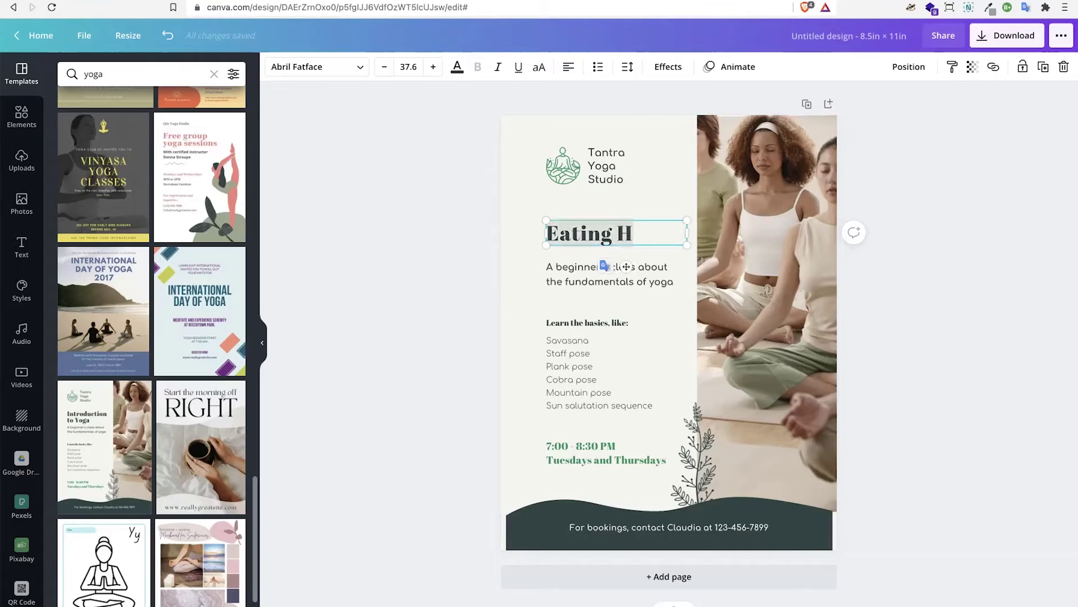
pyautogui.write('Healthy Eating')
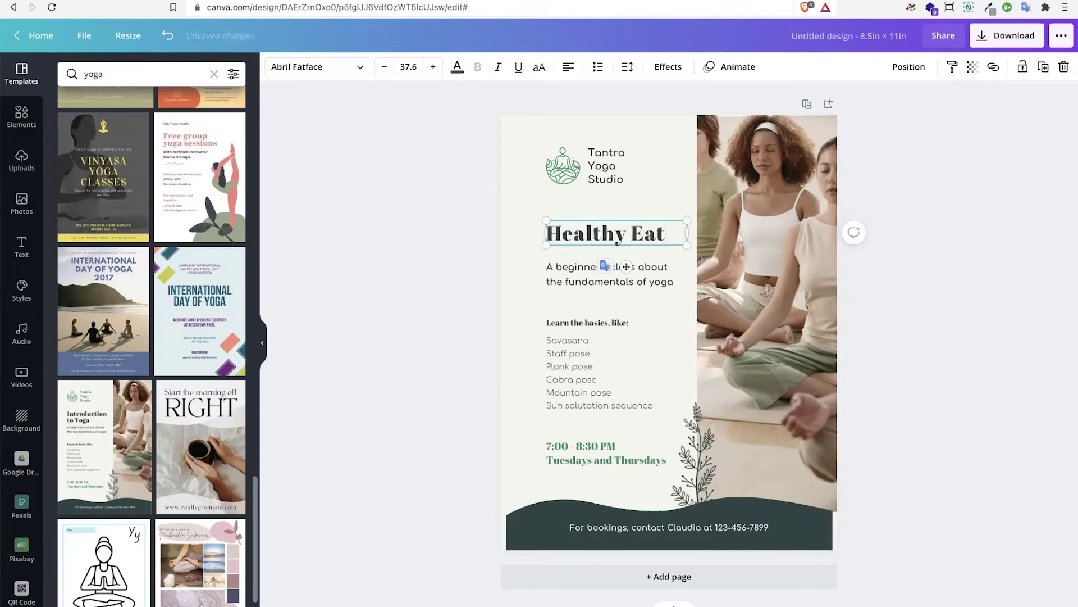
pyautogui.click(580, 274)
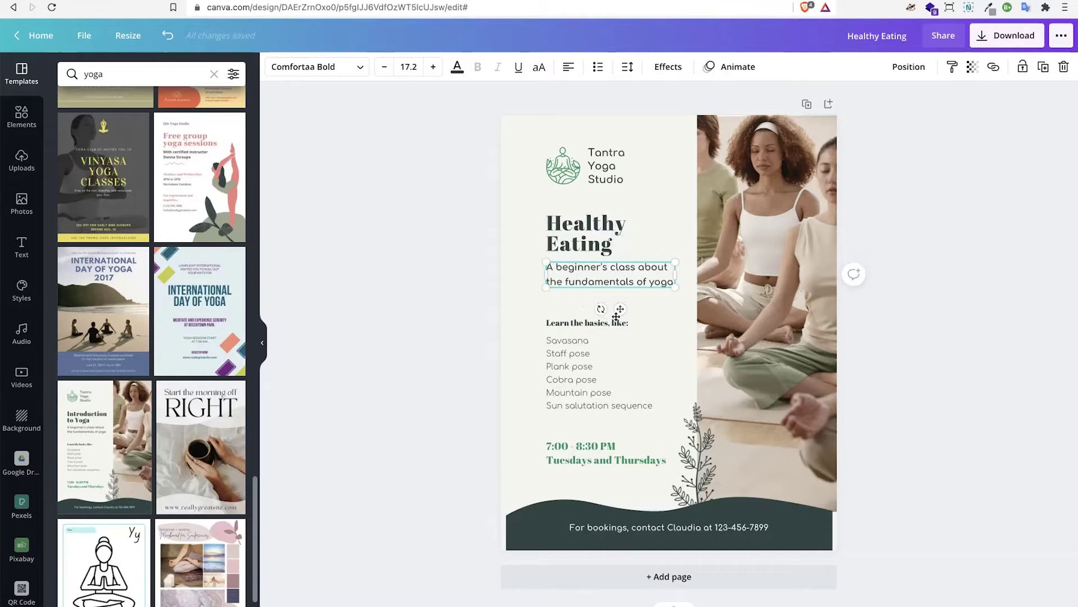
# - Delete the yoga pose list, the "Learn the basics, like:" line and the class schedule text from the page
pyautogui.rightClick(595, 349)
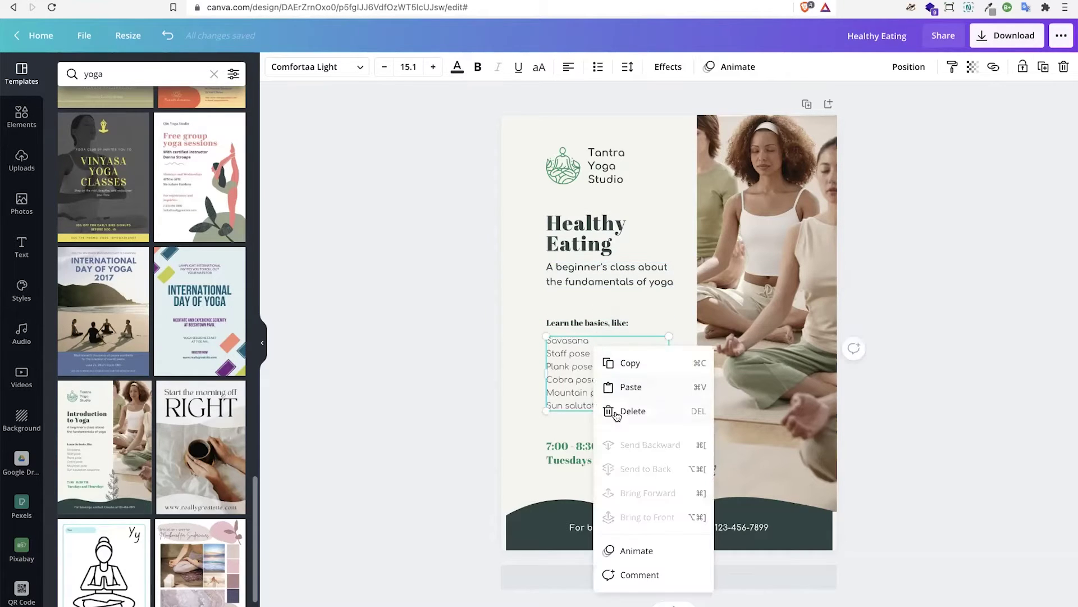
pyautogui.click(624, 418)
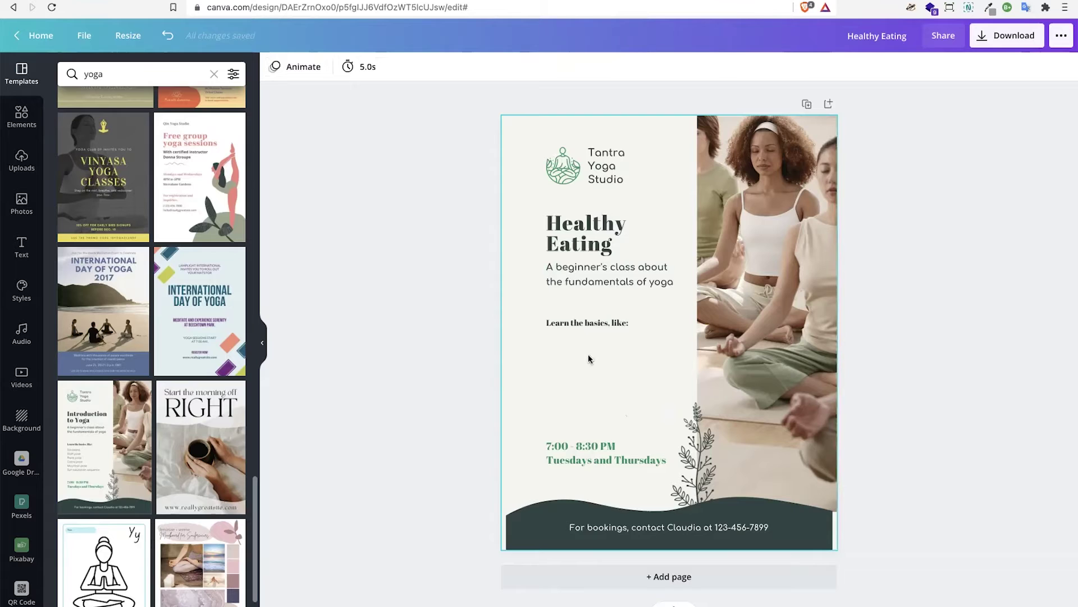
pyautogui.rightClick(580, 324)
pyautogui.click(606, 396)
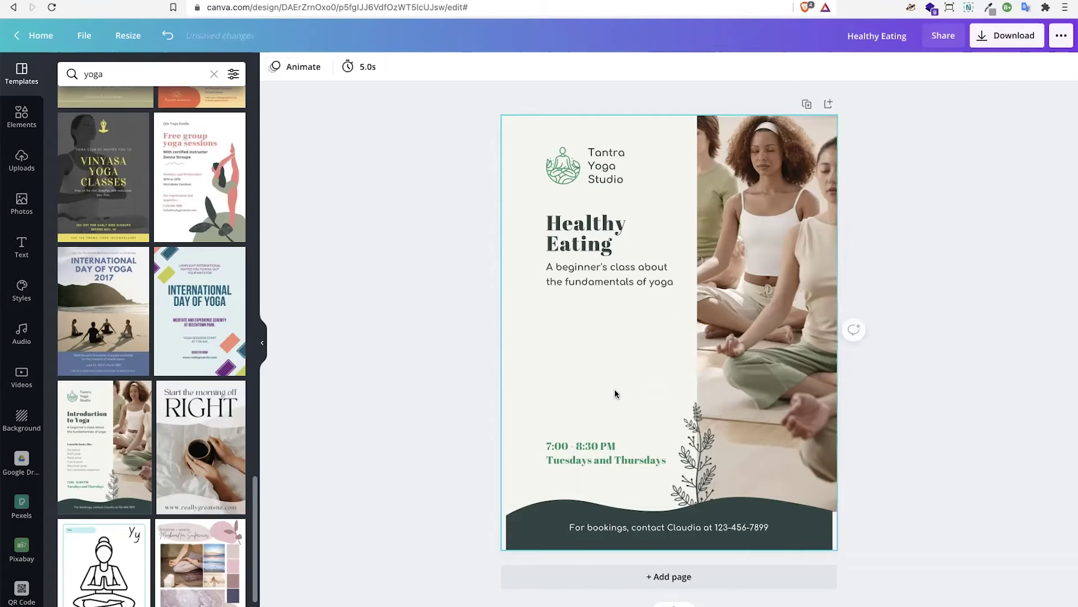
pyautogui.rightClick(587, 464)
pyautogui.click(624, 448)
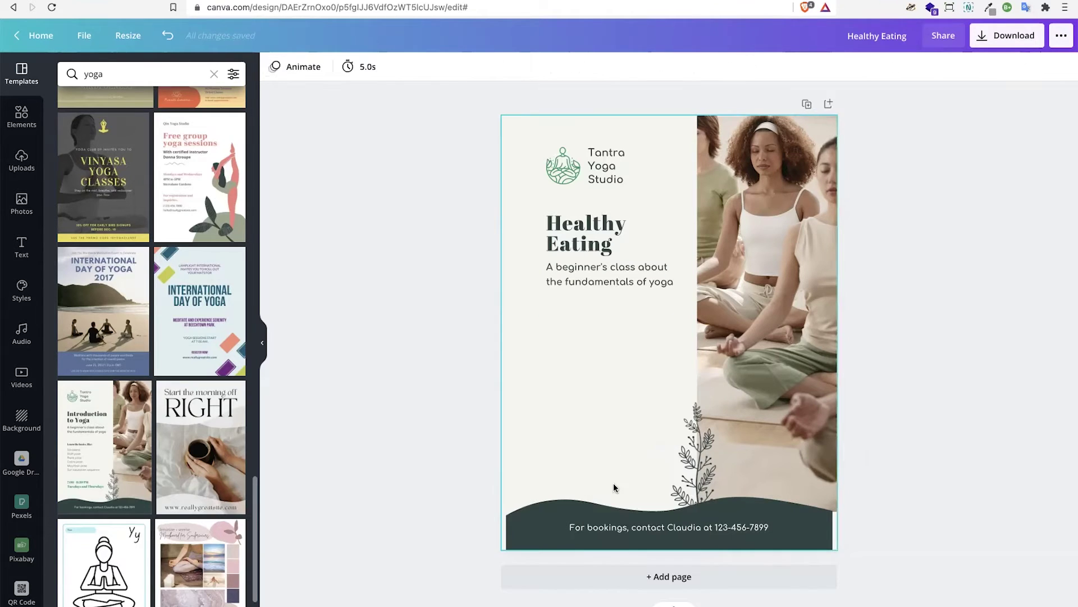
# - Replace the "A beginner's class about the fundamentals of yoga" subtitle with the copied healthy eating article text
pyautogui.click(597, 279)
pyautogui.click(597, 279)
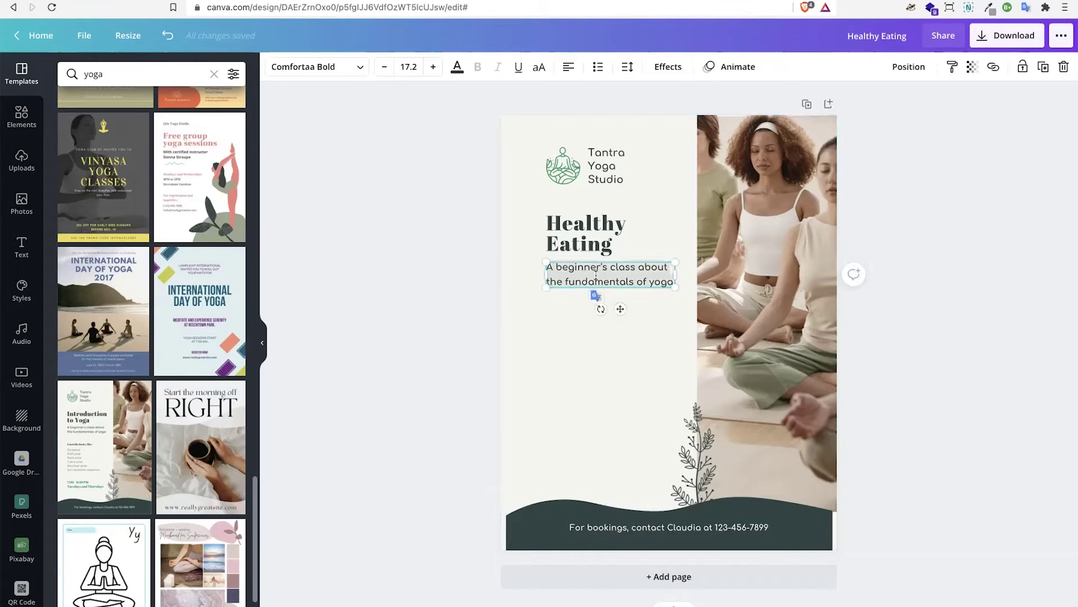
pyautogui.hotkey('ctrl', 'v')
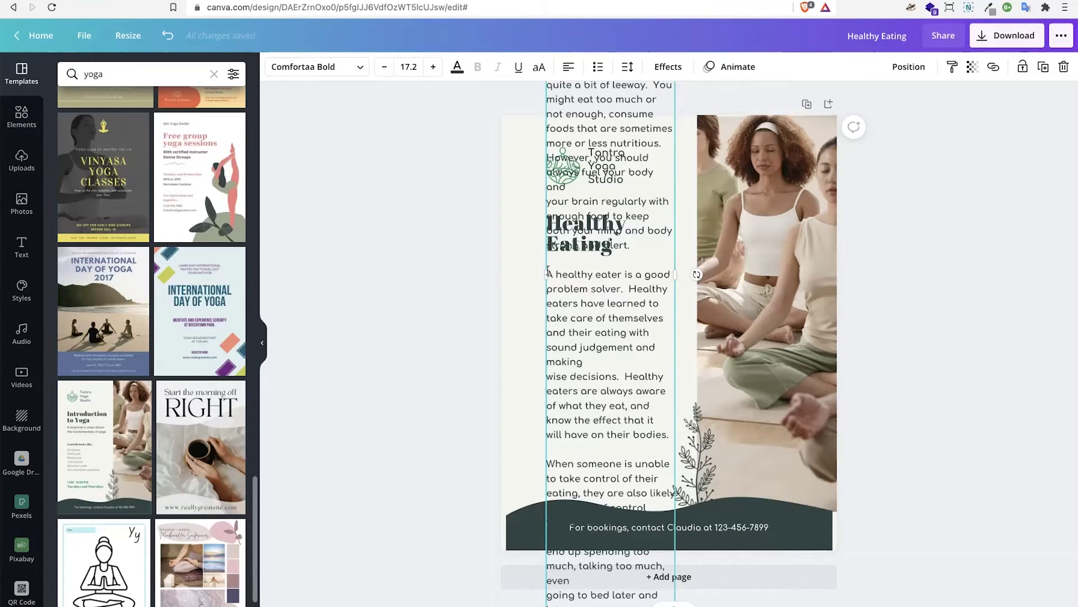
# - Delete everything after the paragraph ending "to one specific food type or food group." from the pasted article
pyautogui.moveTo(549, 273); pyautogui.dragTo(680, 587)
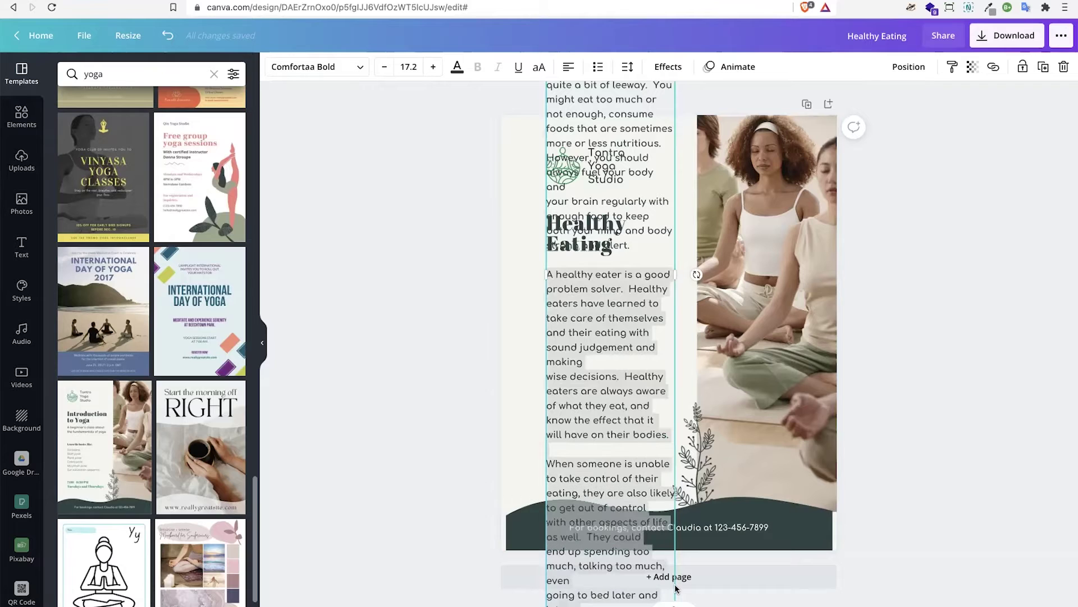
pyautogui.press('BackSpace')
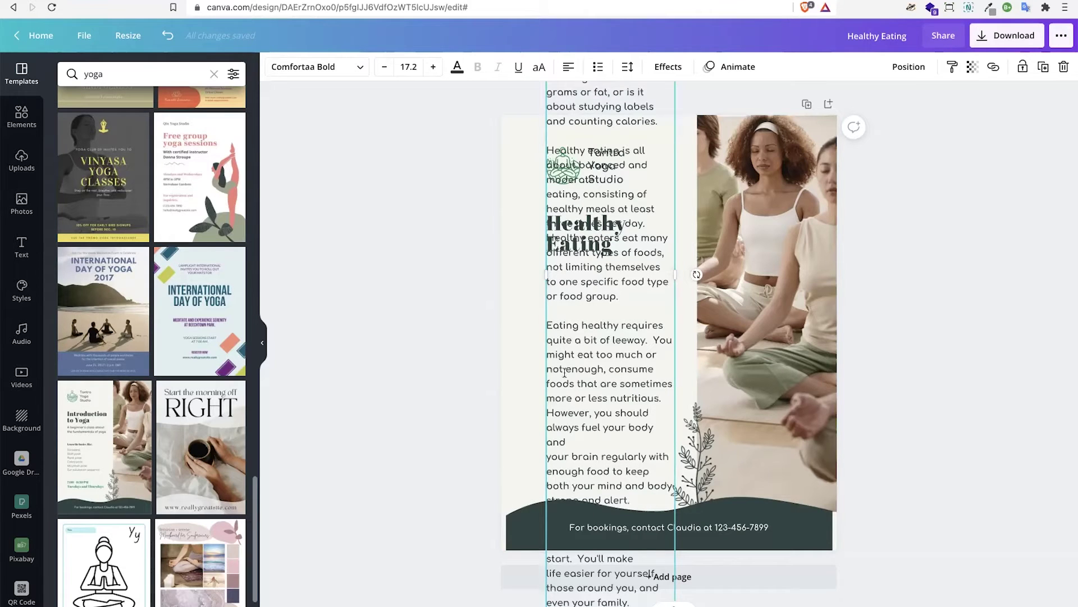
pyautogui.moveTo(548, 325)
pyautogui.mouseDown()
pyautogui.moveTo(665, 343)
pyautogui.moveTo(639, 589)
pyautogui.mouseUp()
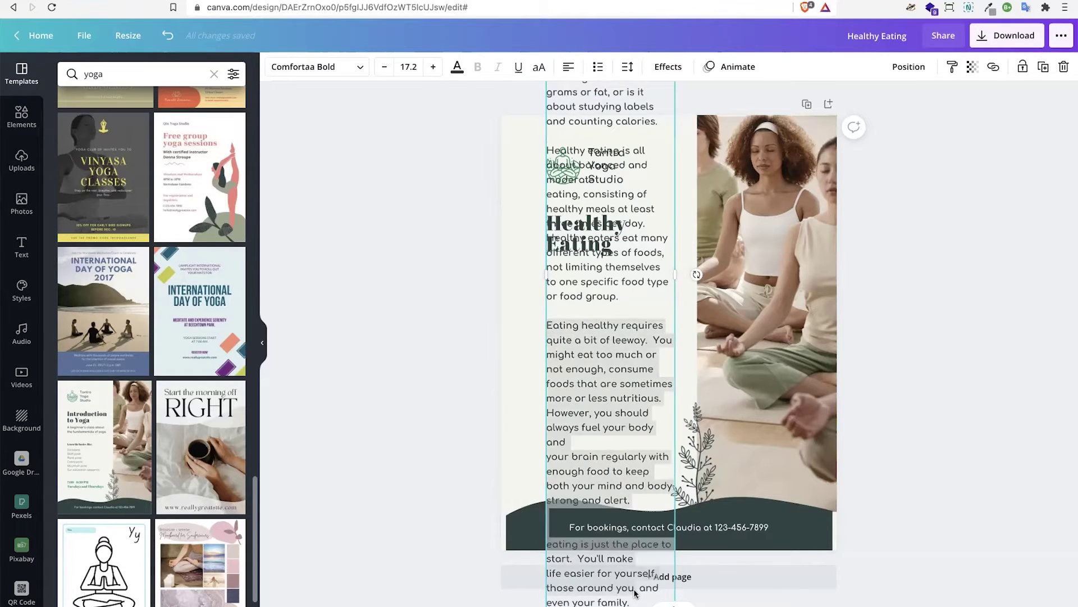
pyautogui.press('BackSpace')
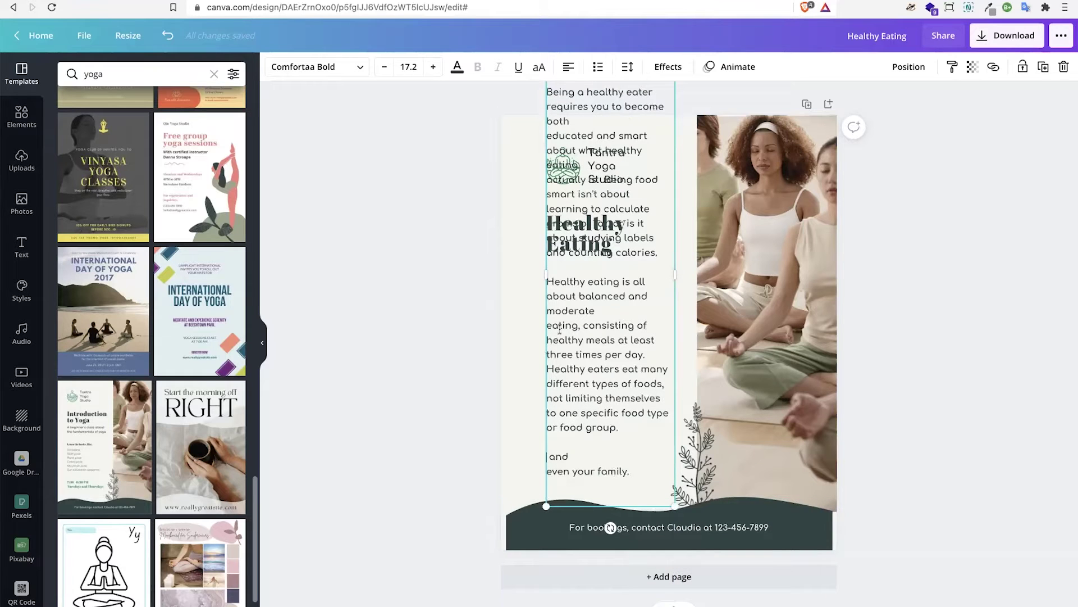
pyautogui.moveTo(559, 439); pyautogui.dragTo(634, 474)
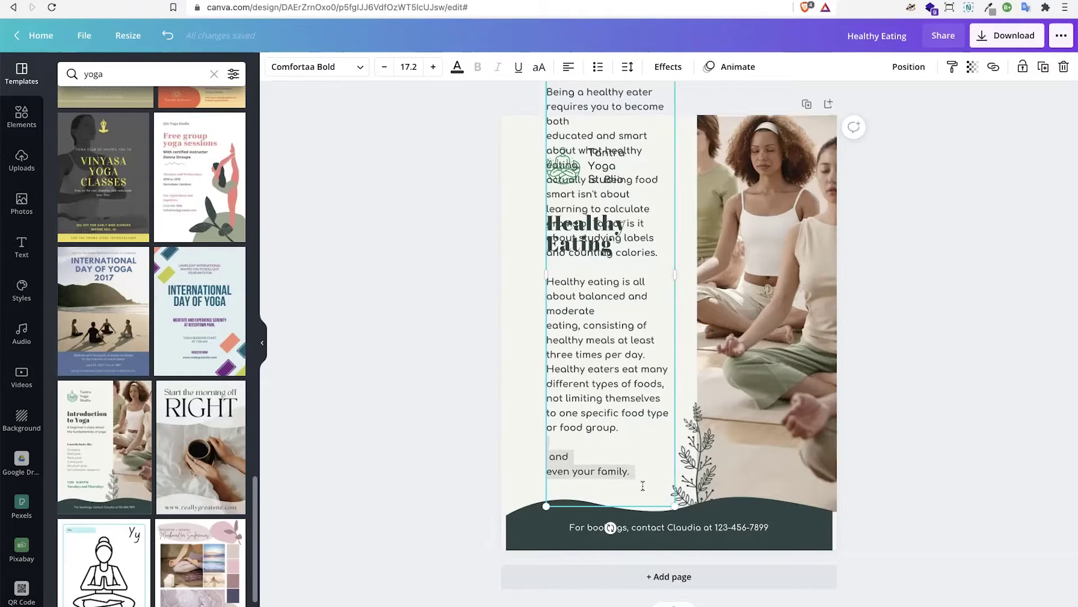
pyautogui.press('BackSpace')
pyautogui.press('BackSpace')
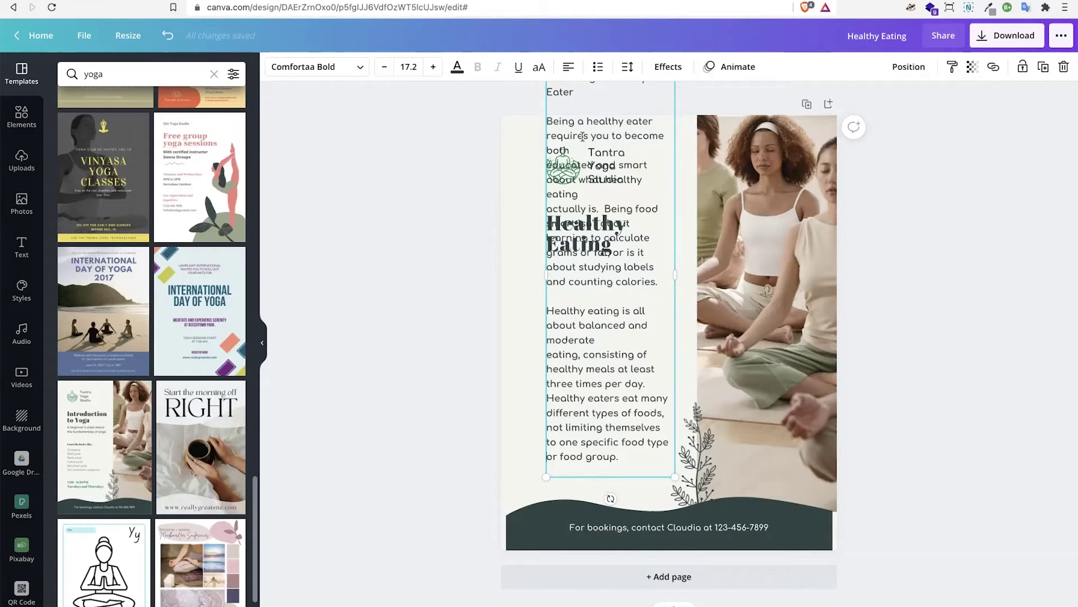
# - Remove the "Becoming A Healthy Eater" title and the blank line above the article's first paragraph
pyautogui.click(565, 110)
pyautogui.press('BackSpace')
pyautogui.press('BackSpace')
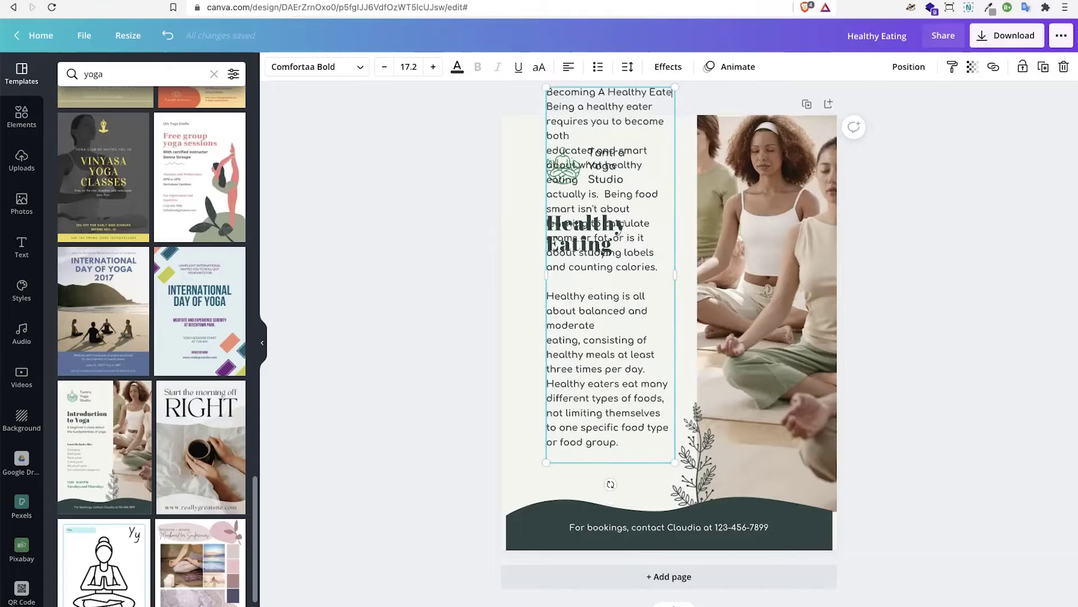
pyautogui.press('BackSpace')
pyautogui.press('BackSpace')
pyautogui.press('BackSpace')
pyautogui.press('BackSpace')
pyautogui.press('BackSpace')
pyautogui.press('BackSpace')
pyautogui.press('BackSpace')
pyautogui.press('BackSpace')
pyautogui.press('BackSpace')
pyautogui.press('BackSpace')
pyautogui.press('BackSpace')
pyautogui.press('BackSpace')
pyautogui.press('BackSpace')
pyautogui.press('BackSpace')
pyautogui.press('BackSpace')
pyautogui.press('BackSpace')
pyautogui.press('BackSpace')
pyautogui.press('BackSpace')
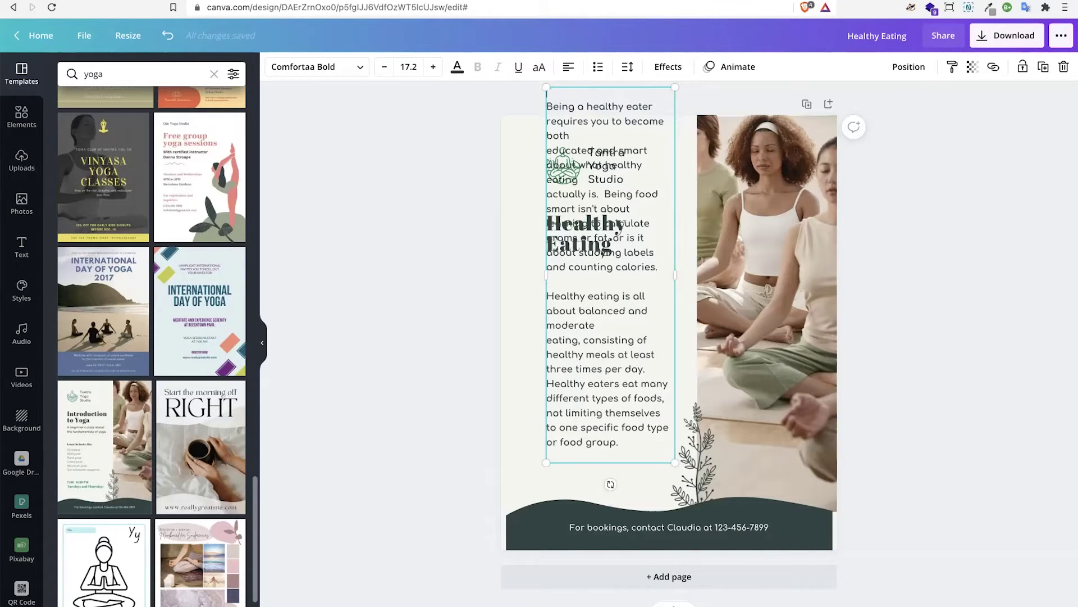
pyautogui.press('BackSpace')
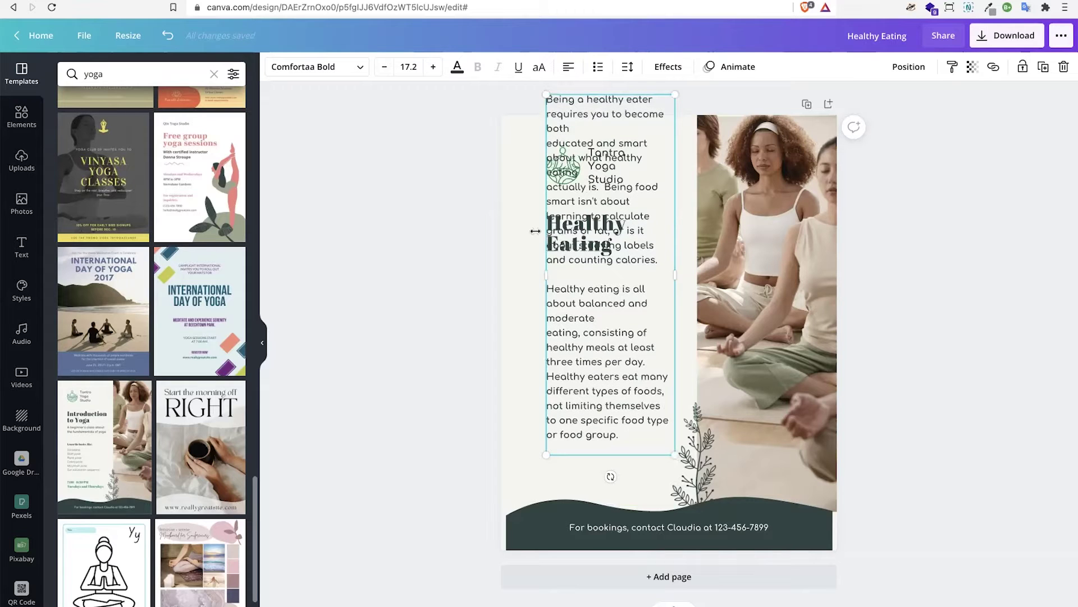
# - Reposition the article text box and widen it to about the photo's inner edge, with the font size set to 15
pyautogui.moveTo(587, 312); pyautogui.dragTo(573, 343)
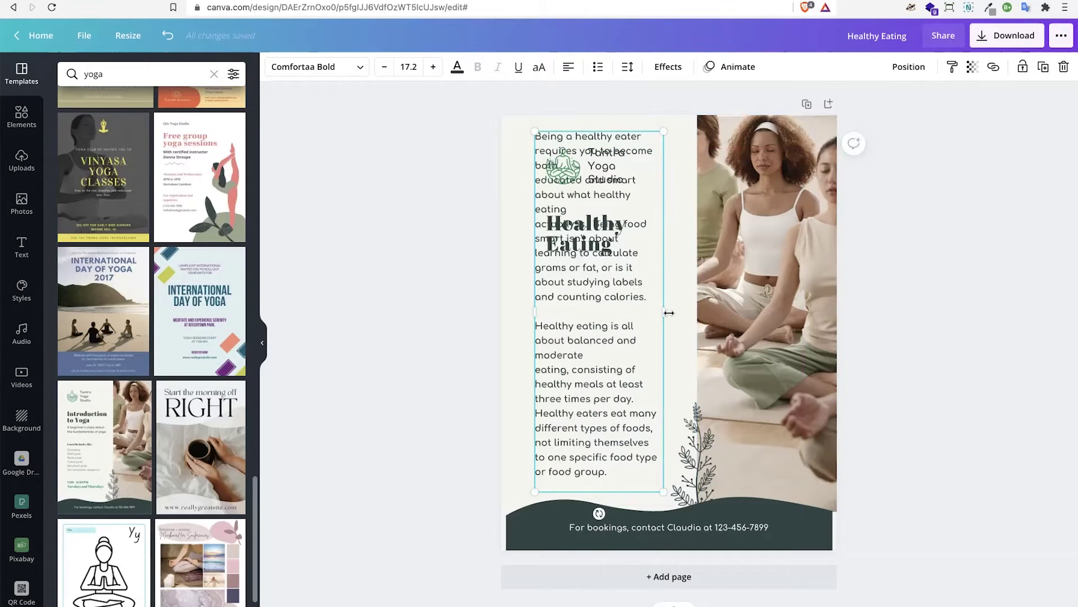
pyautogui.moveTo(668, 313); pyautogui.dragTo(709, 318)
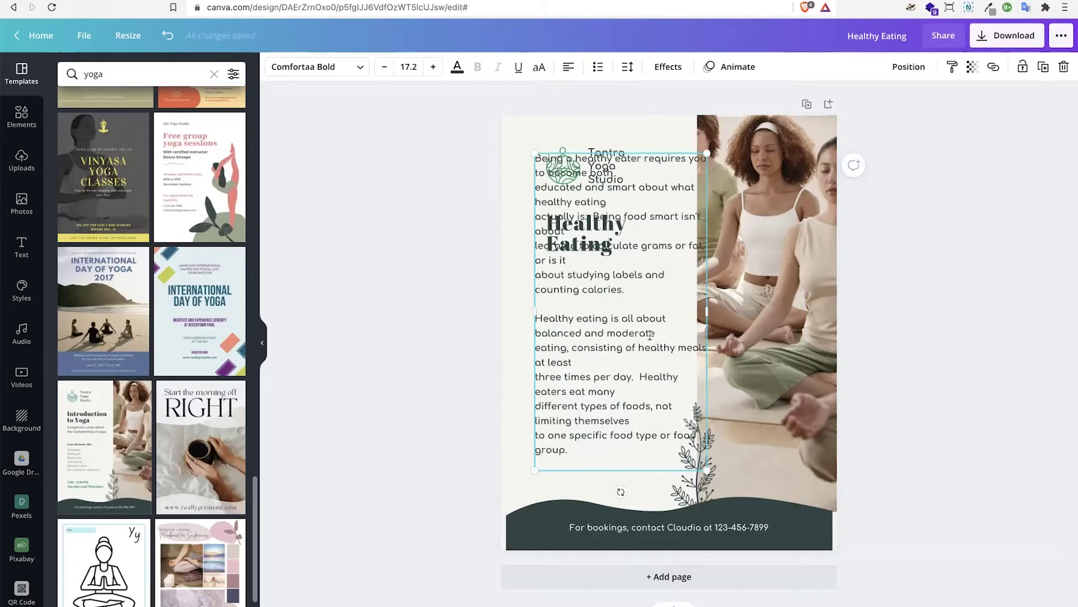
pyautogui.click(405, 67)
pyautogui.click(408, 194)
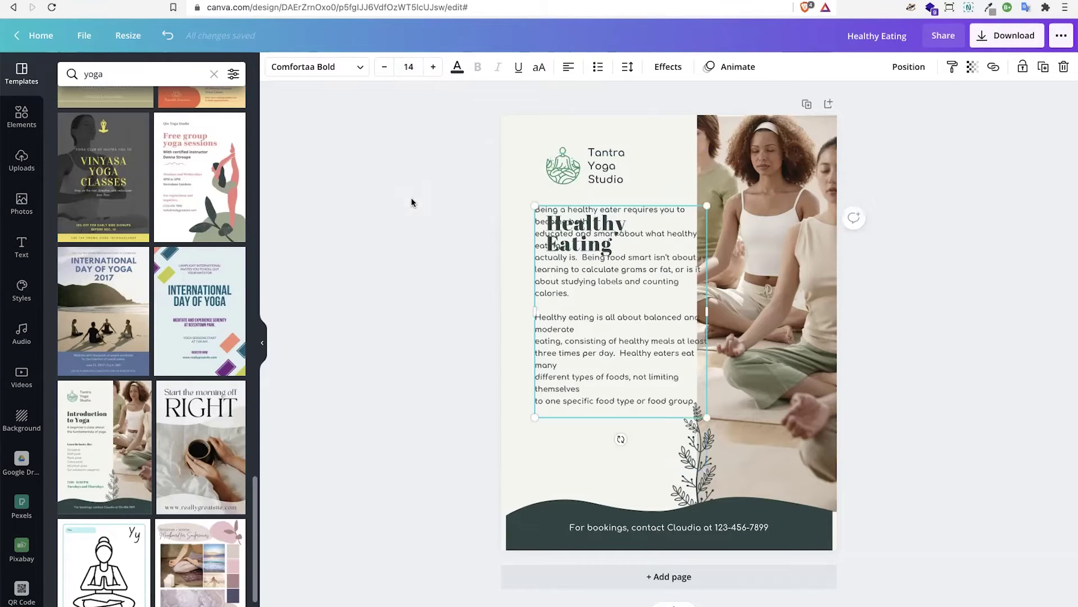
pyautogui.click(433, 67)
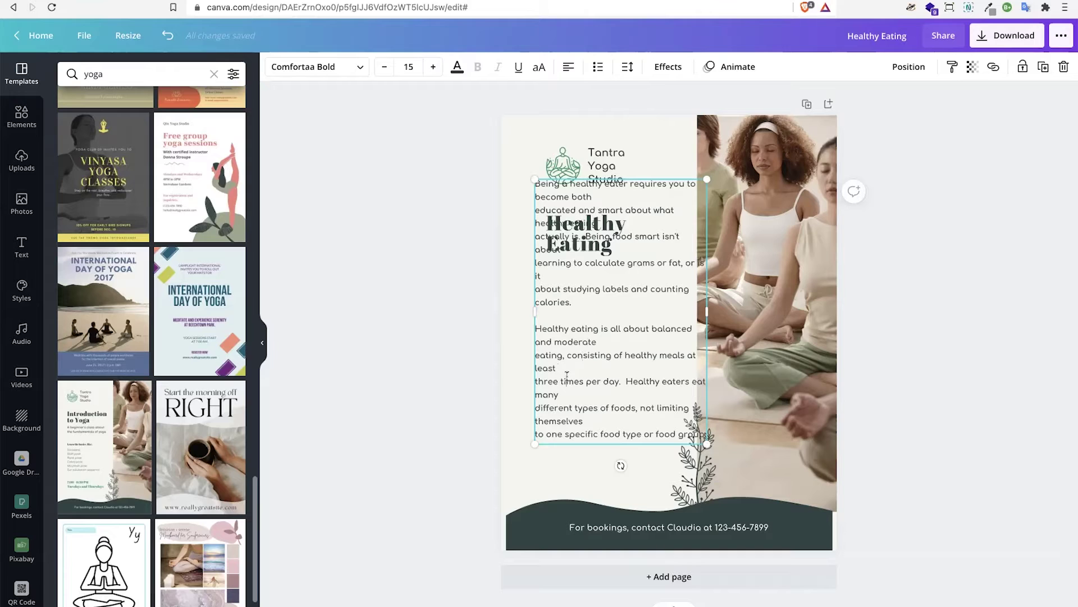
# - Move the article text down to just above the dark footer and place the "Healthy Eating" heading above it, aligned to its left edge
pyautogui.moveTo(606, 338); pyautogui.dragTo(603, 394)
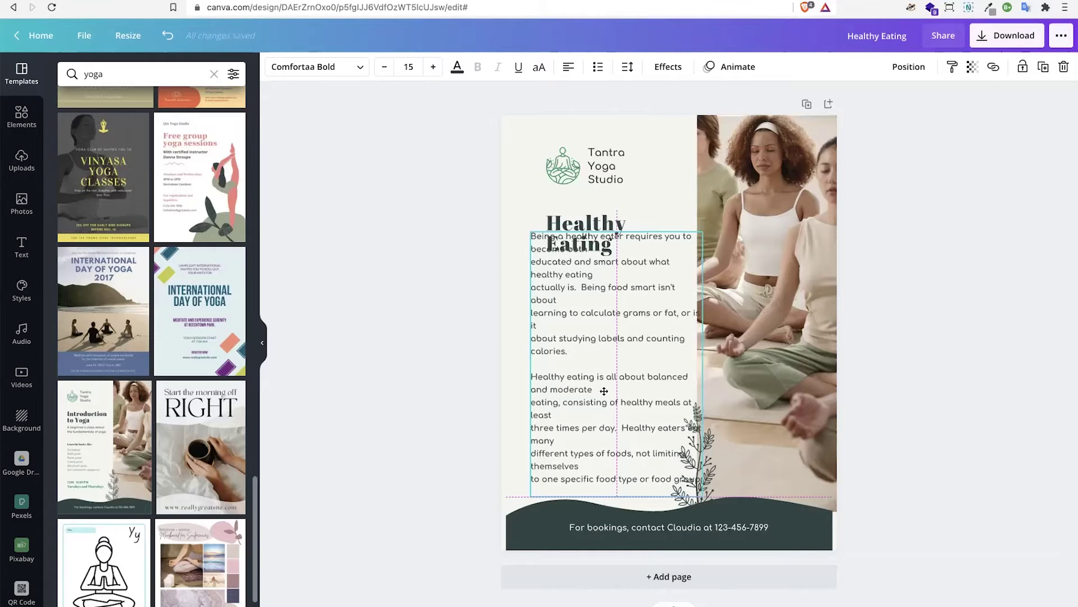
pyautogui.click(579, 222)
pyautogui.moveTo(579, 223); pyautogui.dragTo(564, 183)
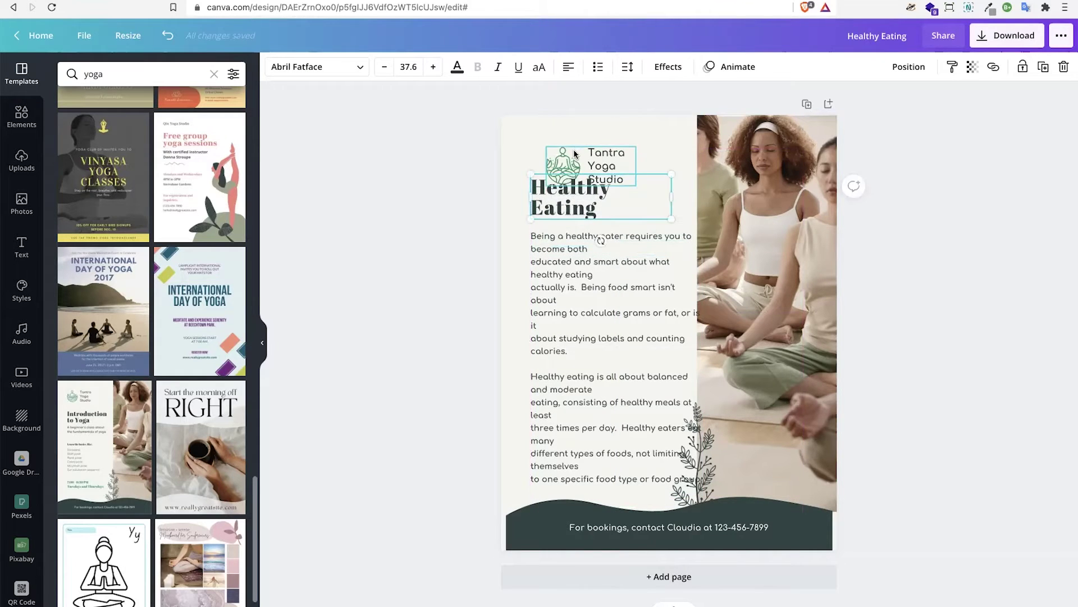
# - Delete the yoga logo graphic and its "Tantra Yoga Studio" text from above the heading
pyautogui.click(576, 154)
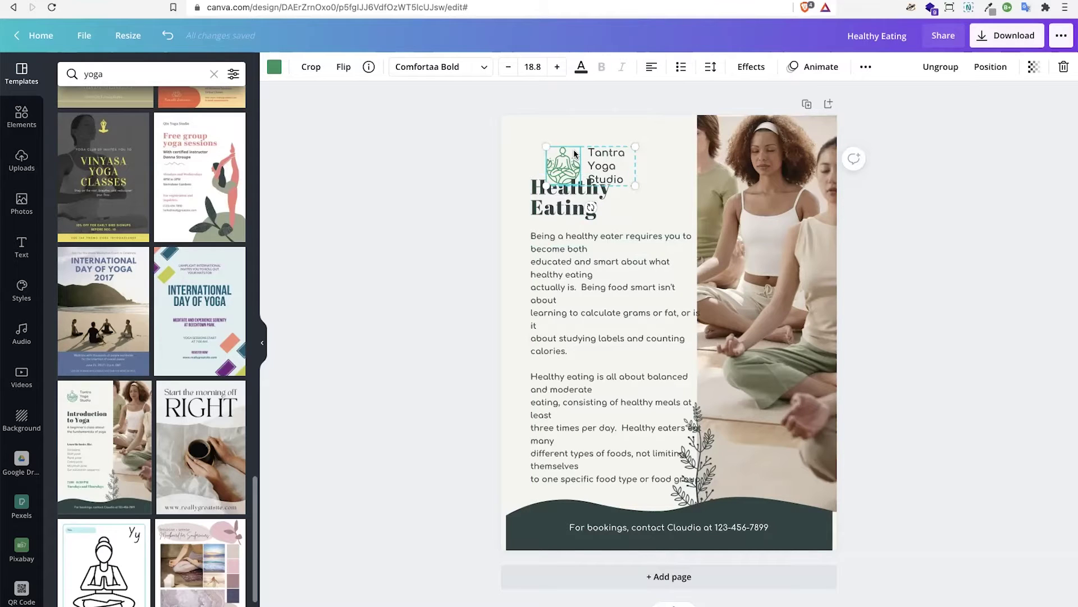
pyautogui.click(574, 152)
pyautogui.press('Delete')
pyautogui.doubleClick(612, 160)
pyautogui.press('BackSpace')
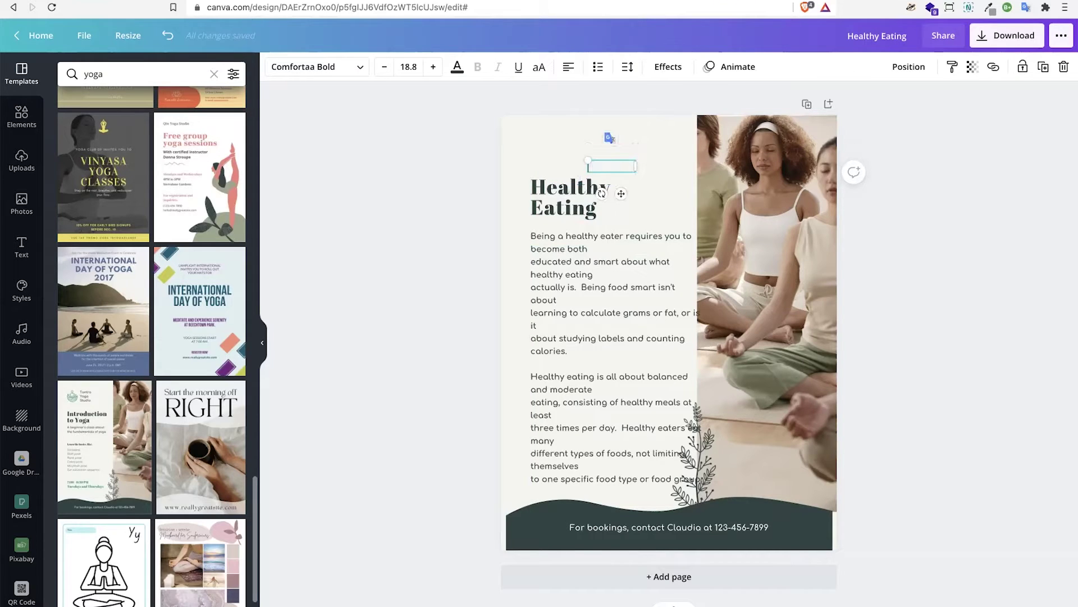
pyautogui.click(549, 157)
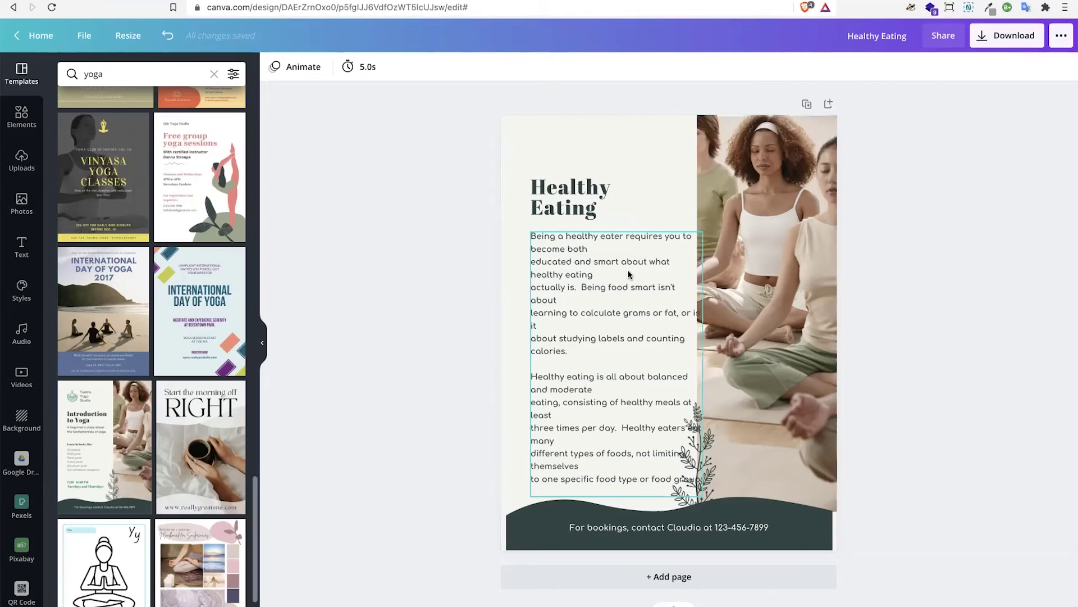
# - Narrow the meditation photo from its inner side so it clears the article text
pyautogui.click(763, 223)
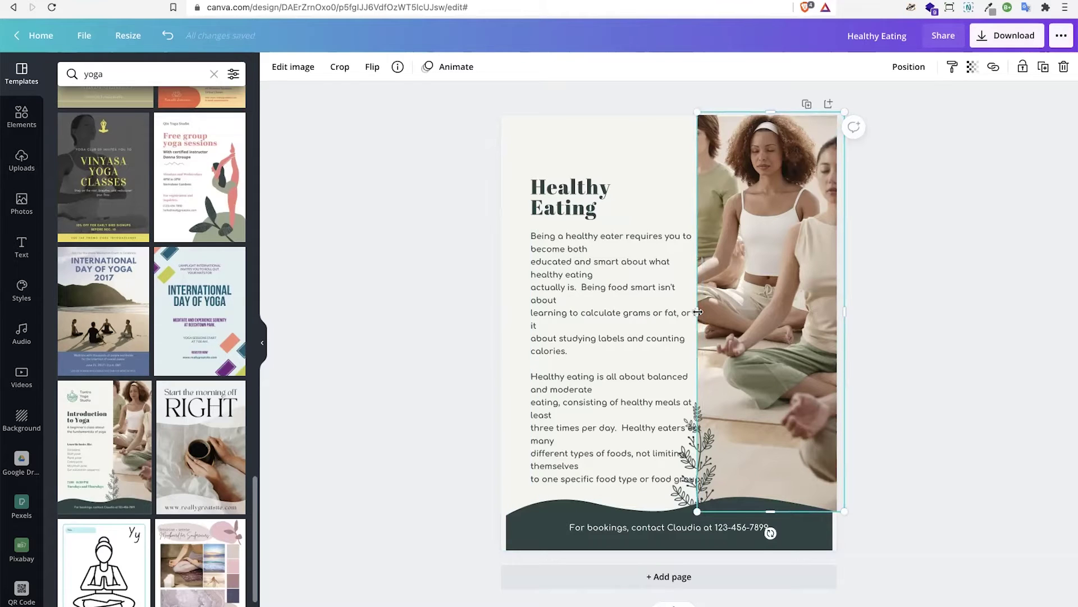
pyautogui.moveTo(695, 312); pyautogui.dragTo(715, 310)
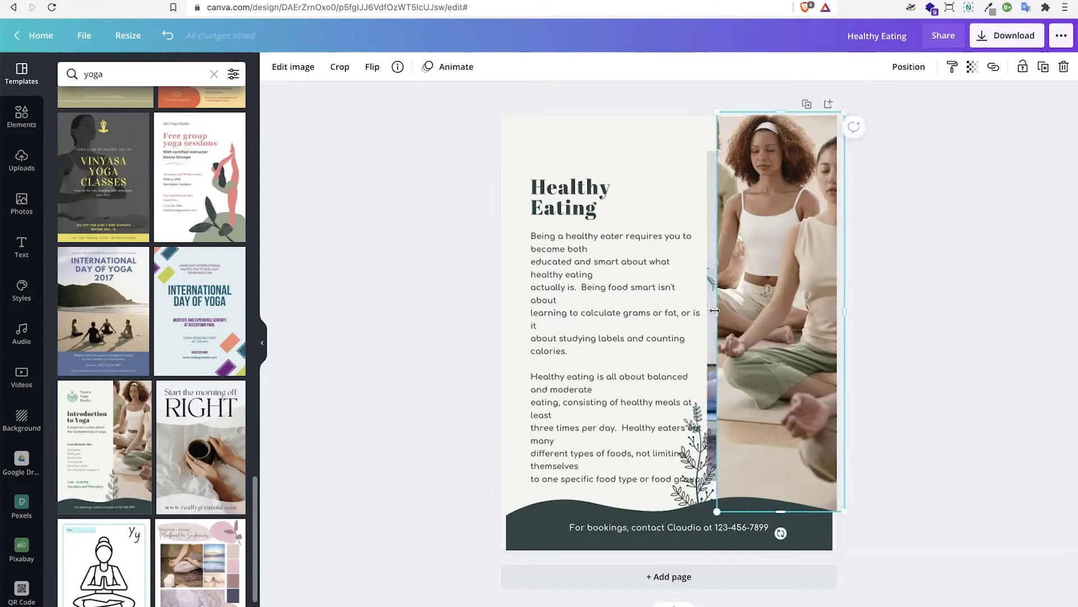
# - Delete the leftover image strip behind the meditation photo and the leafy branch illustration above the footer
pyautogui.click(696, 203)
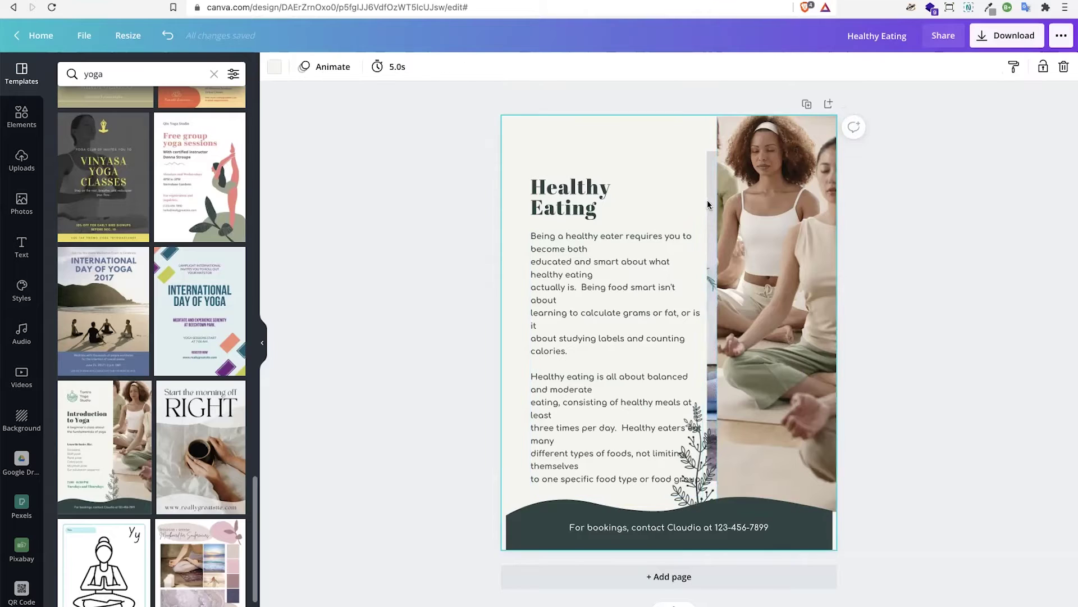
pyautogui.click(709, 201)
pyautogui.click(709, 200)
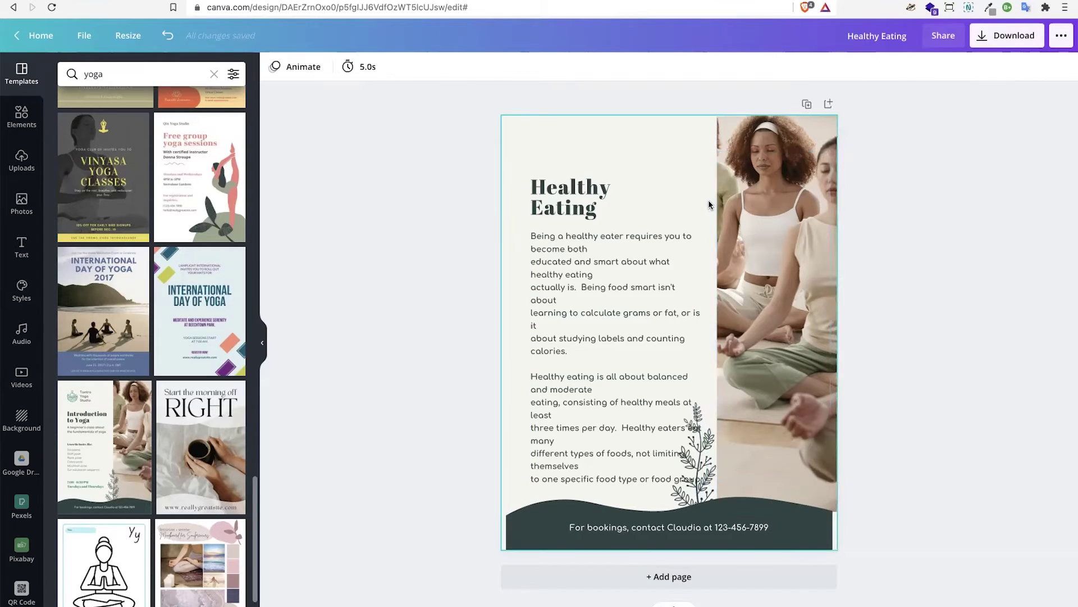
pyautogui.click(708, 492)
pyautogui.press('Delete')
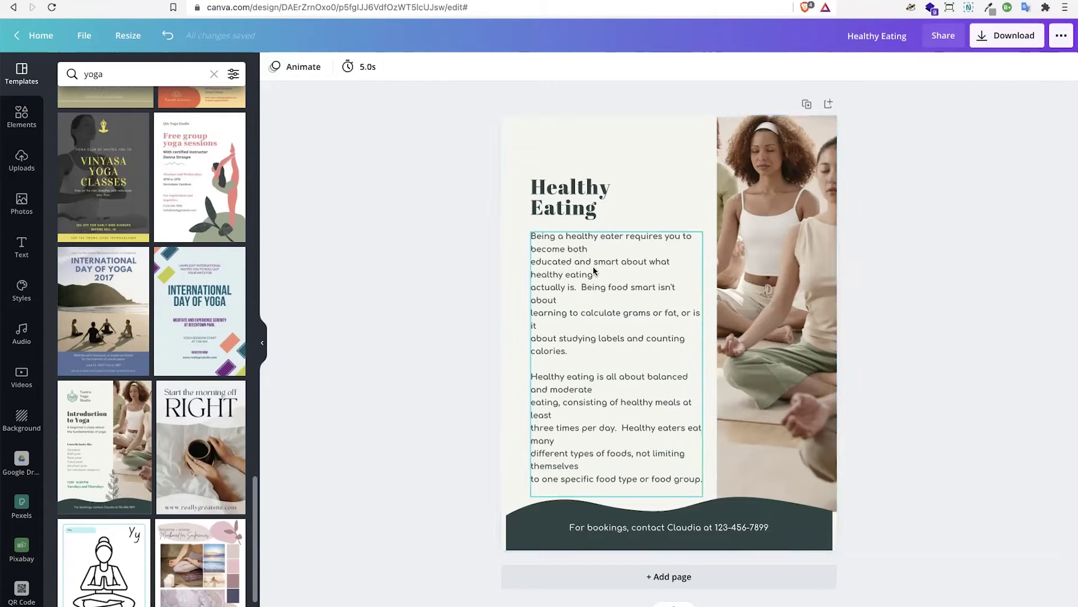
# - Remove the stray line breaks inside both article paragraphs so each one flows as continuous text
pyautogui.click(558, 289)
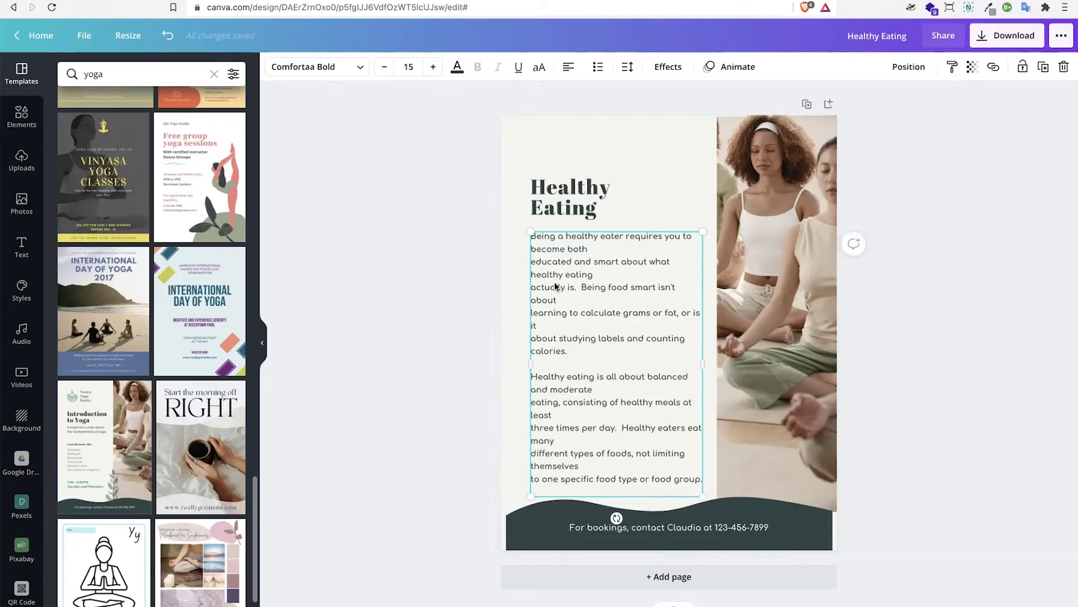
pyautogui.click(530, 263)
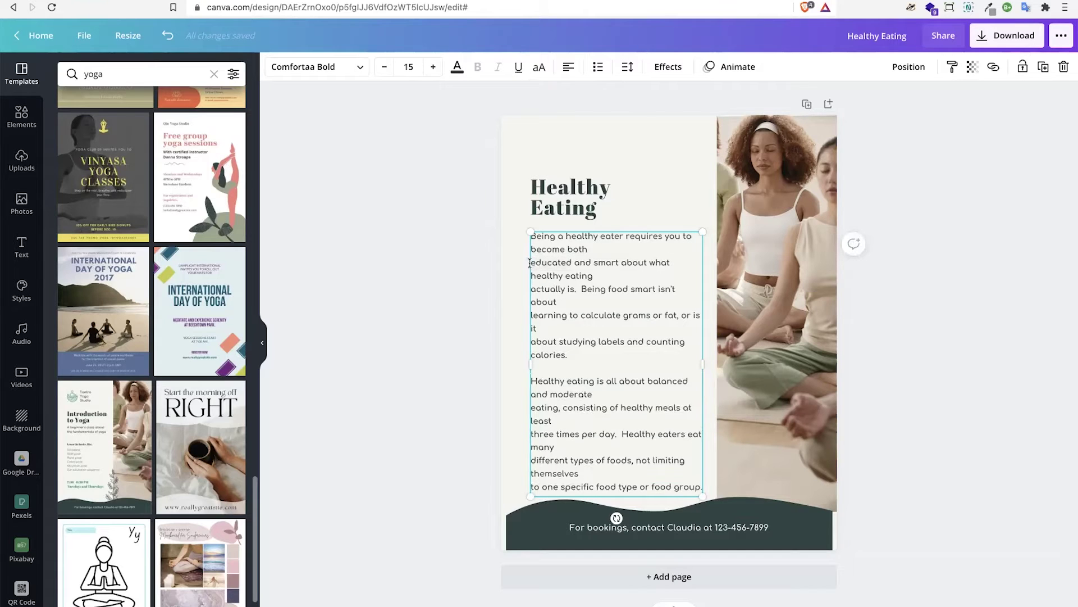
pyautogui.press('BackSpace')
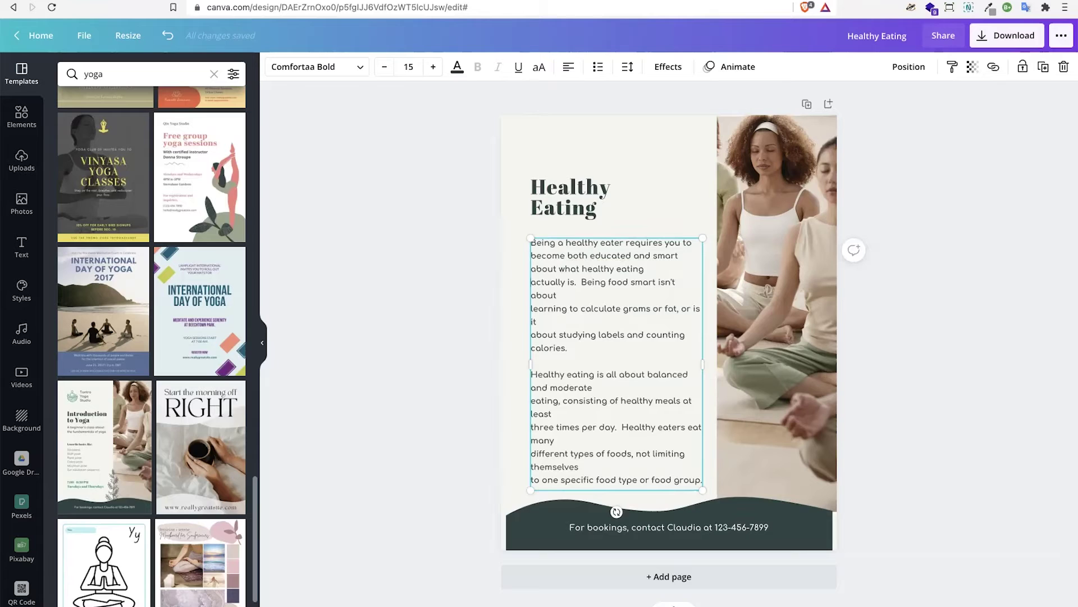
pyautogui.press('BackSpace')
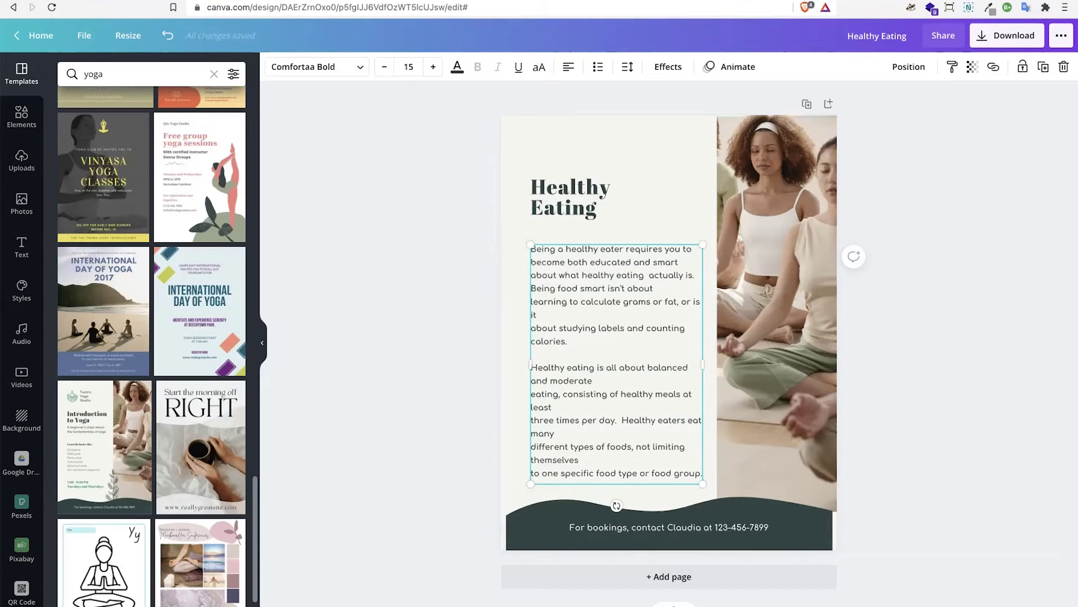
pyautogui.press('BackSpace')
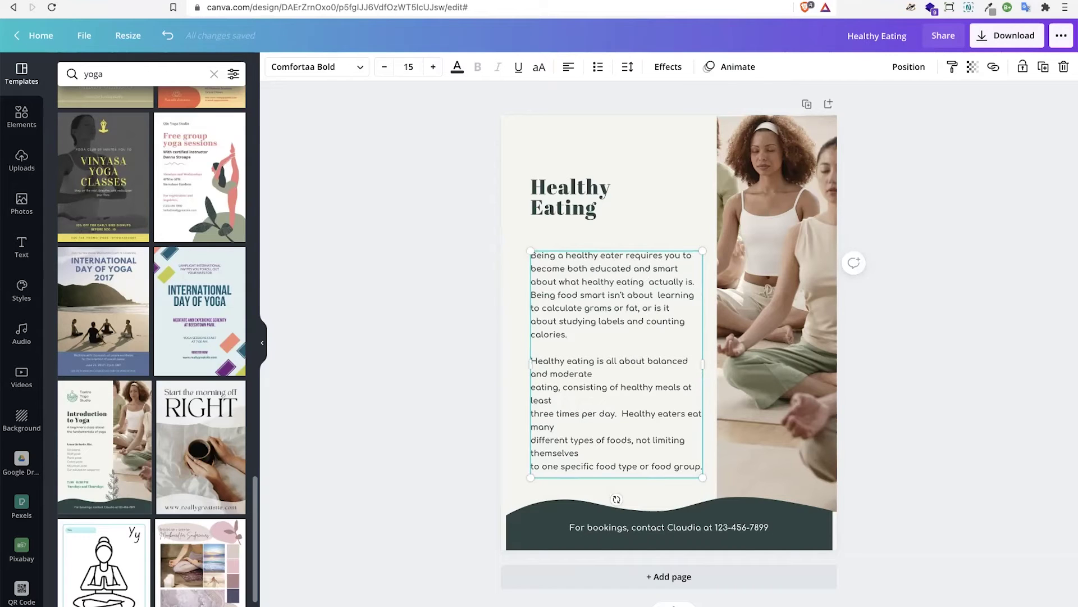
pyautogui.press('BackSpace')
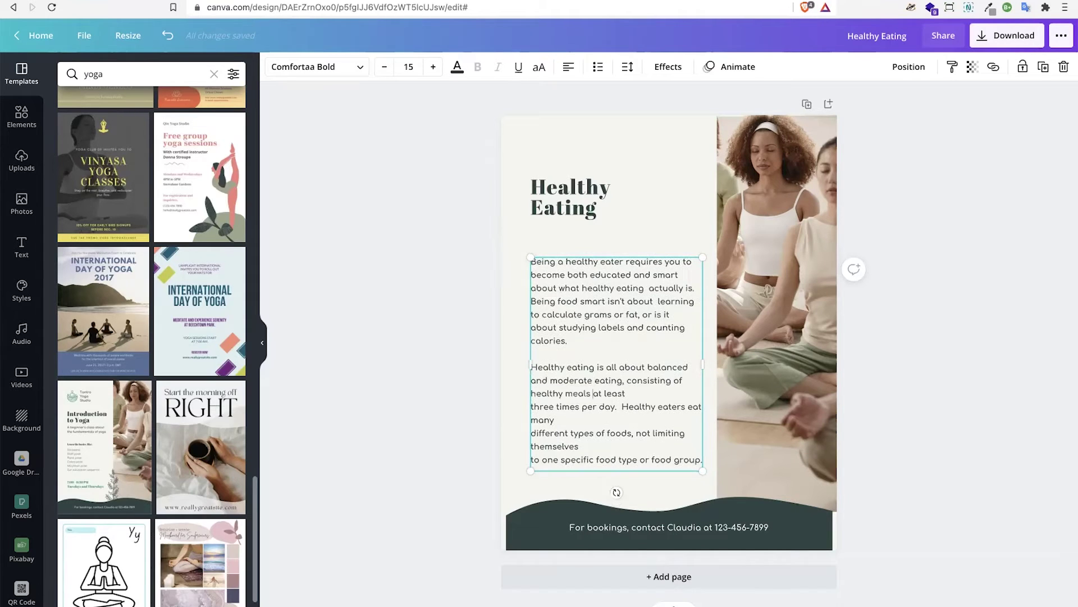
pyautogui.press('BackSpace')
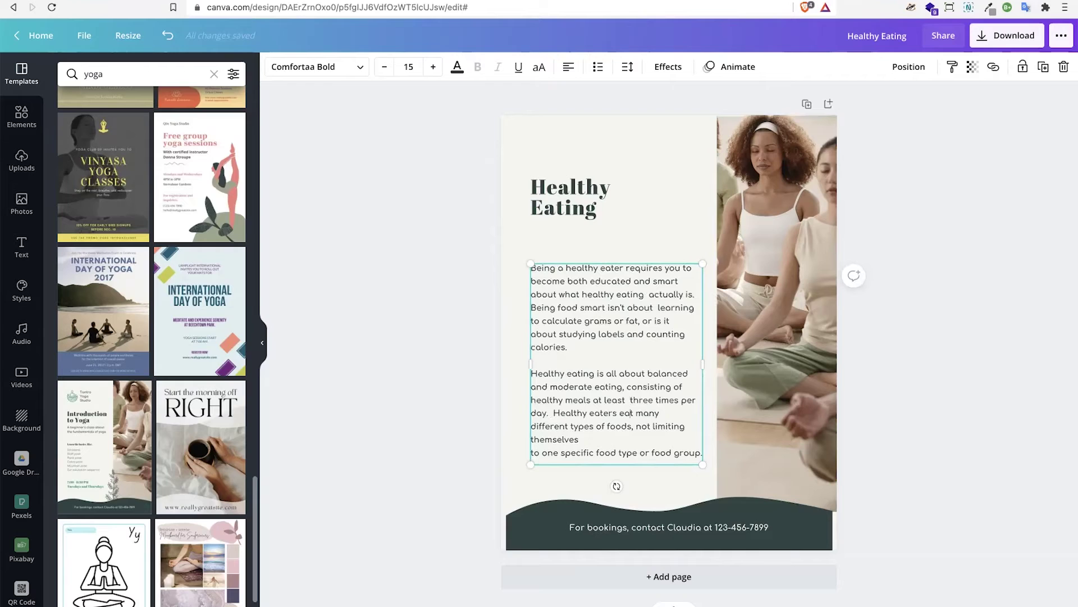
pyautogui.press('BackSpace')
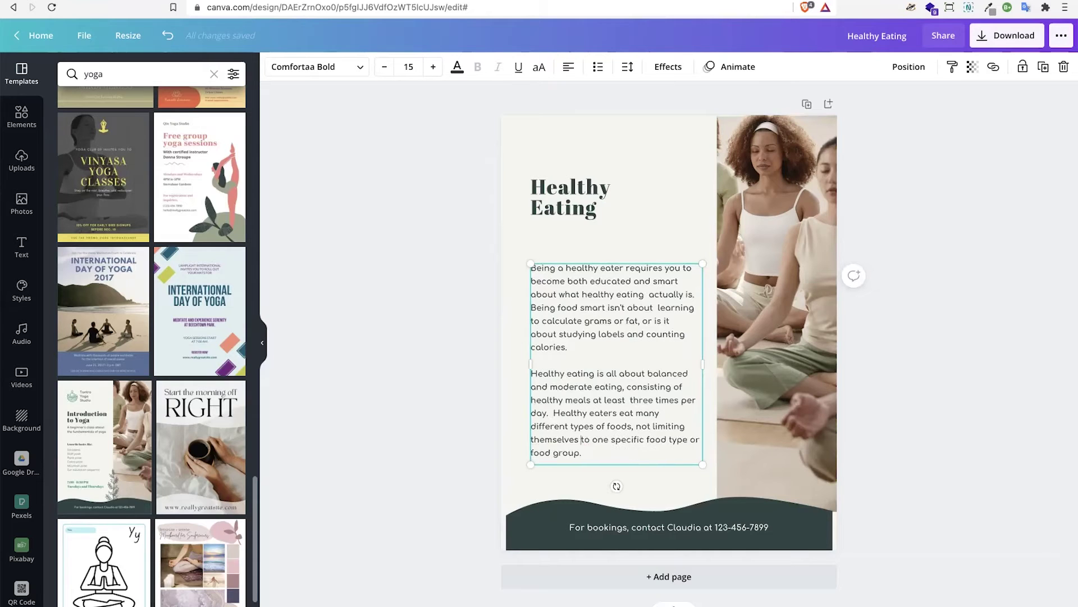
pyautogui.click(453, 291)
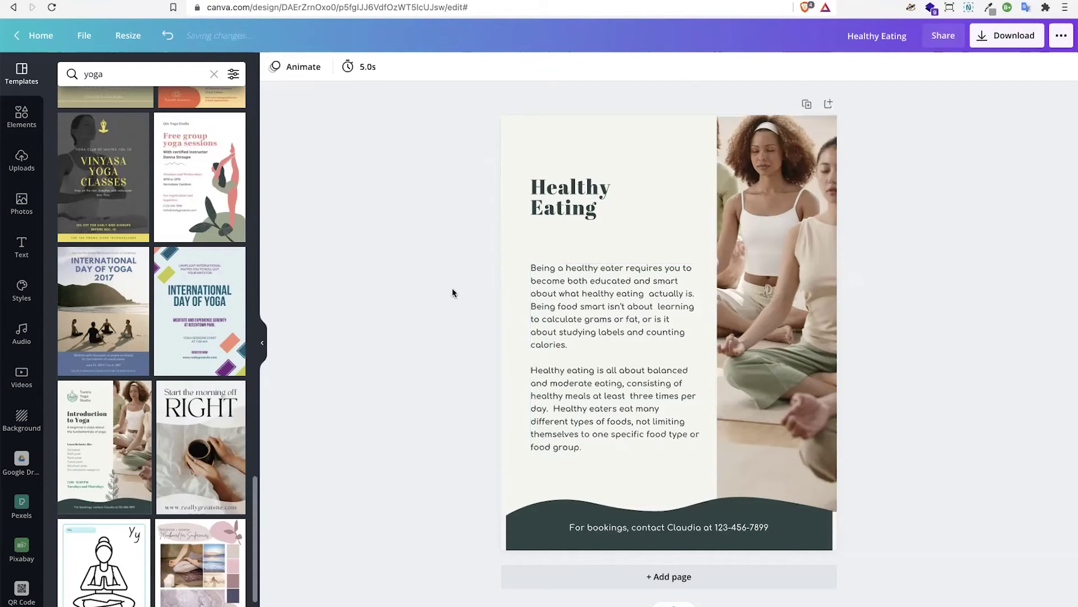
# - Move the article text slightly down and bring the "Healthy Eating" heading down to sit just above it
pyautogui.click(588, 332)
pyautogui.moveTo(588, 332); pyautogui.dragTo(589, 341)
pyautogui.click(565, 224)
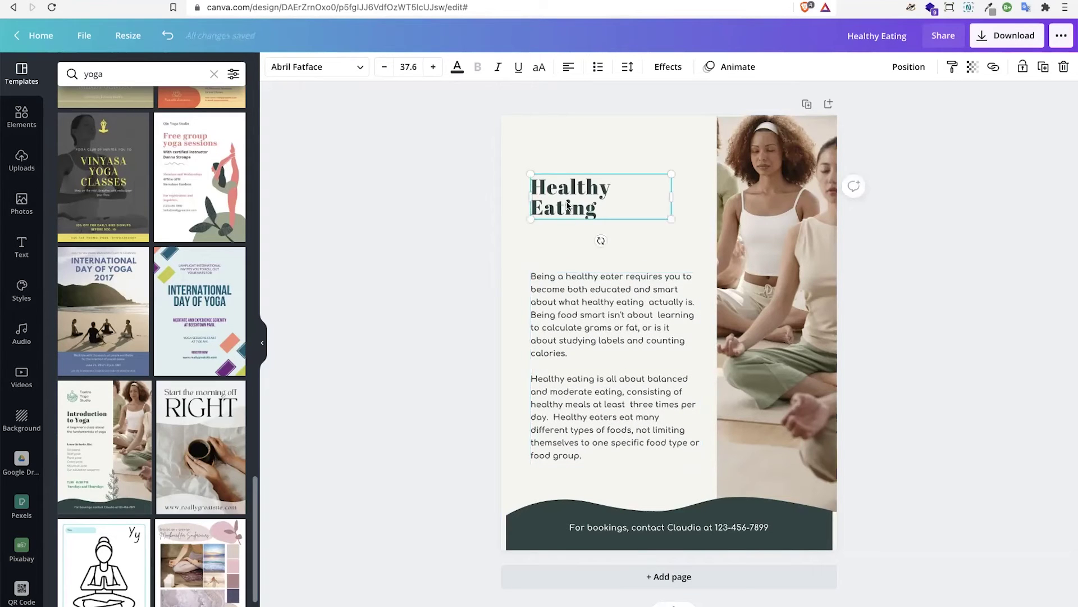
pyautogui.moveTo(567, 208); pyautogui.dragTo(569, 245)
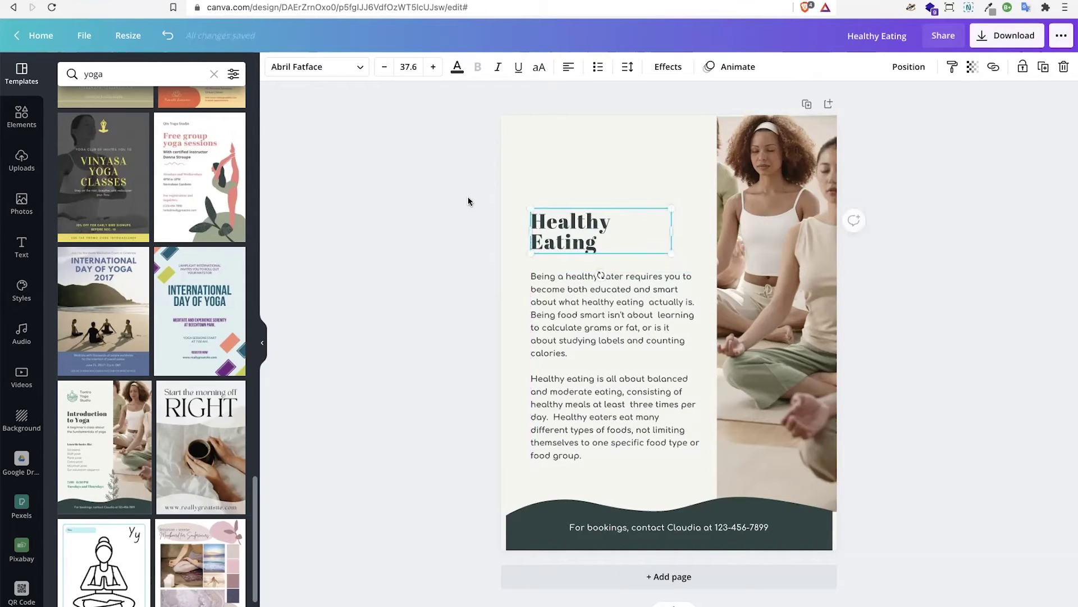
pyautogui.click(469, 199)
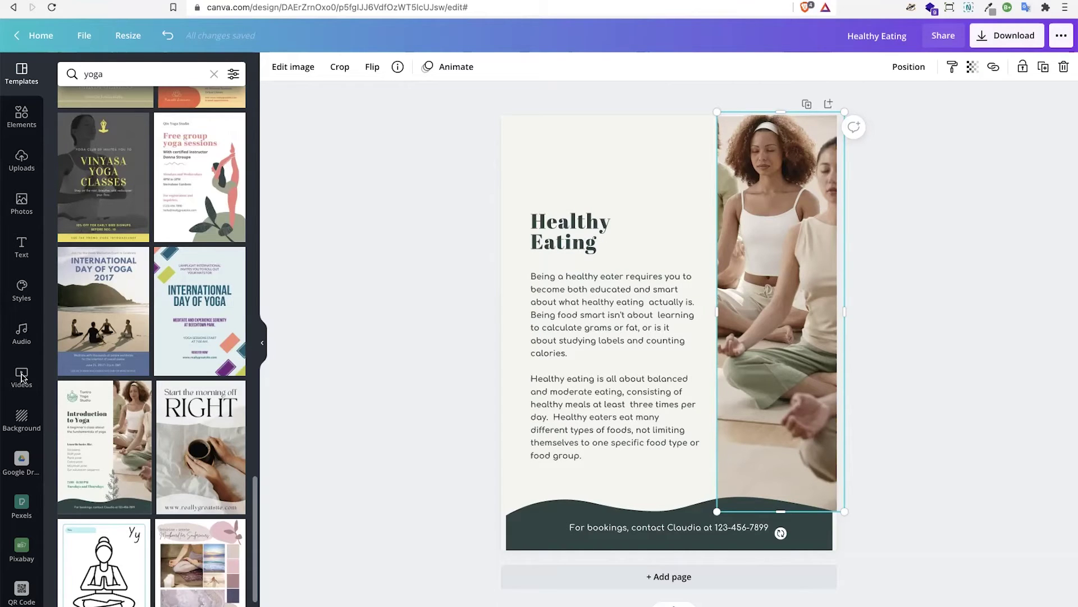
# - Search the stock photos for "healthy food" and replace the meditation photo with the vegetable picture containing heart-shaped bowls
pyautogui.click(22, 202)
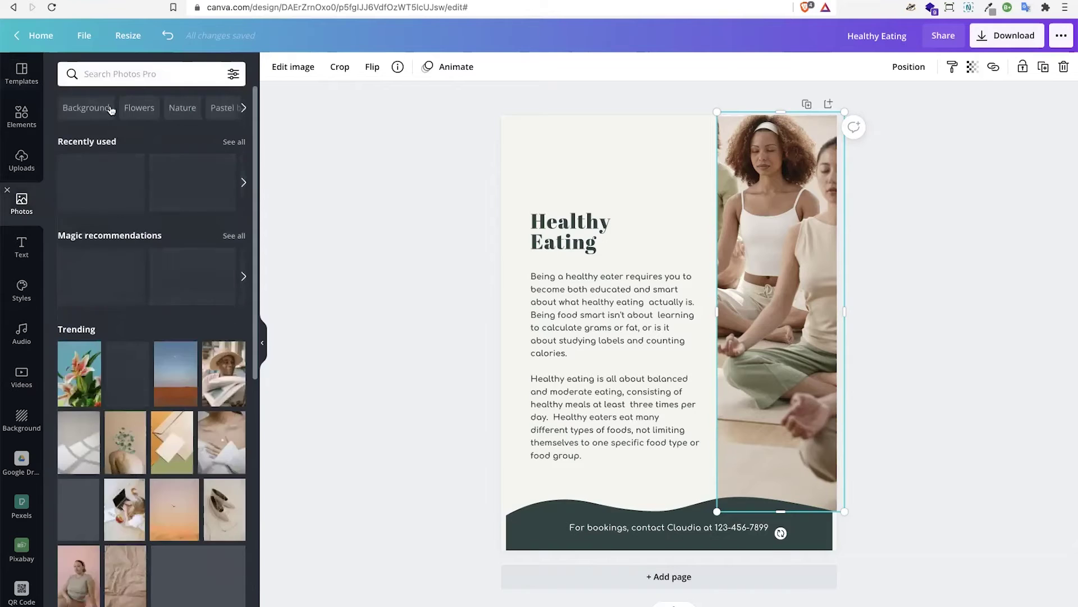
pyautogui.click(131, 74)
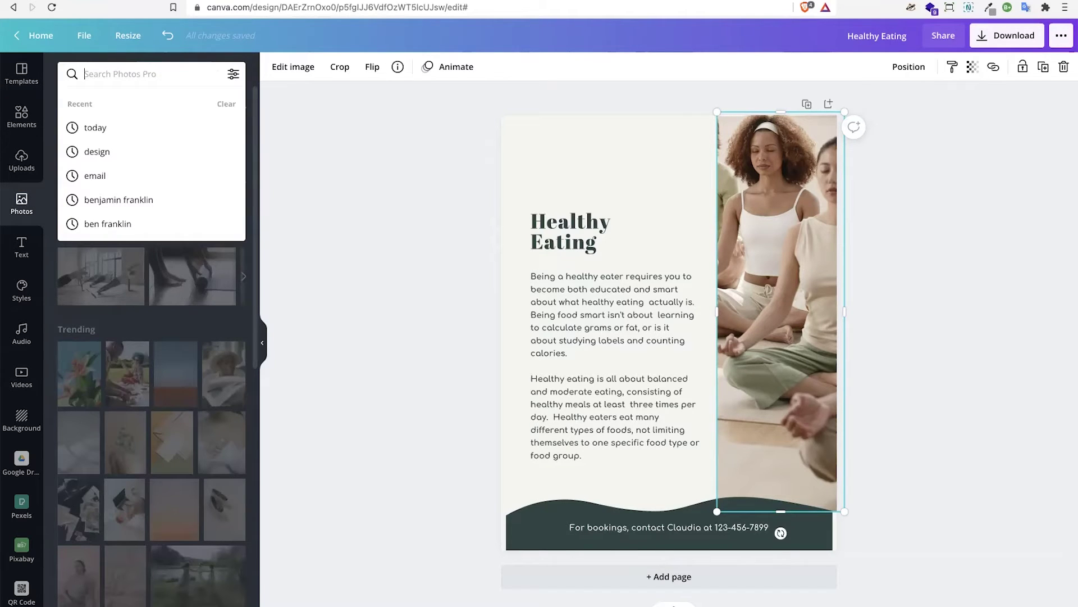
pyautogui.write('healthy food')
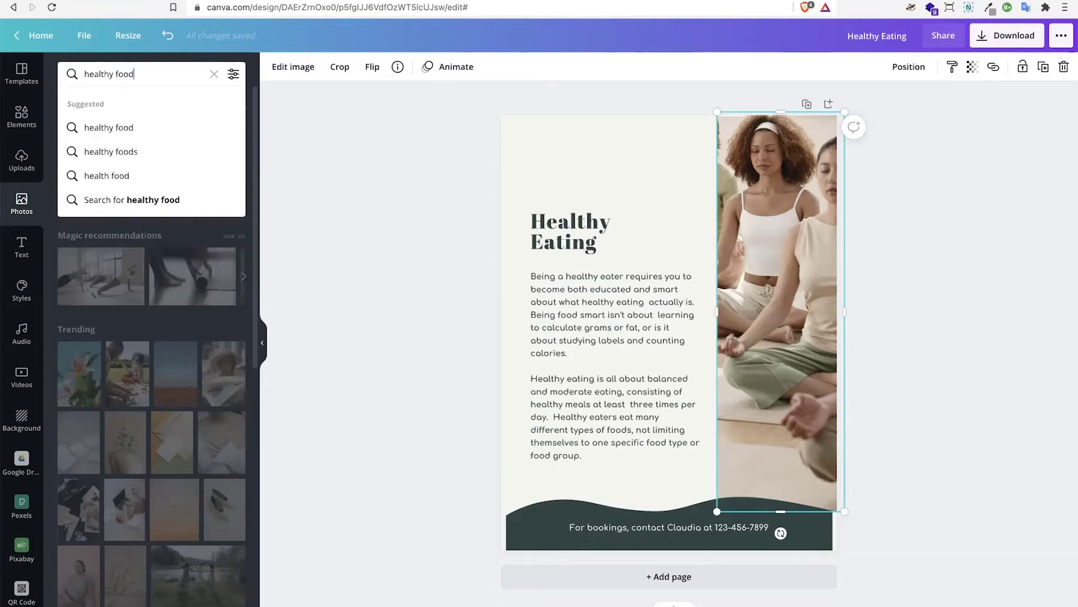
pyautogui.click(126, 124)
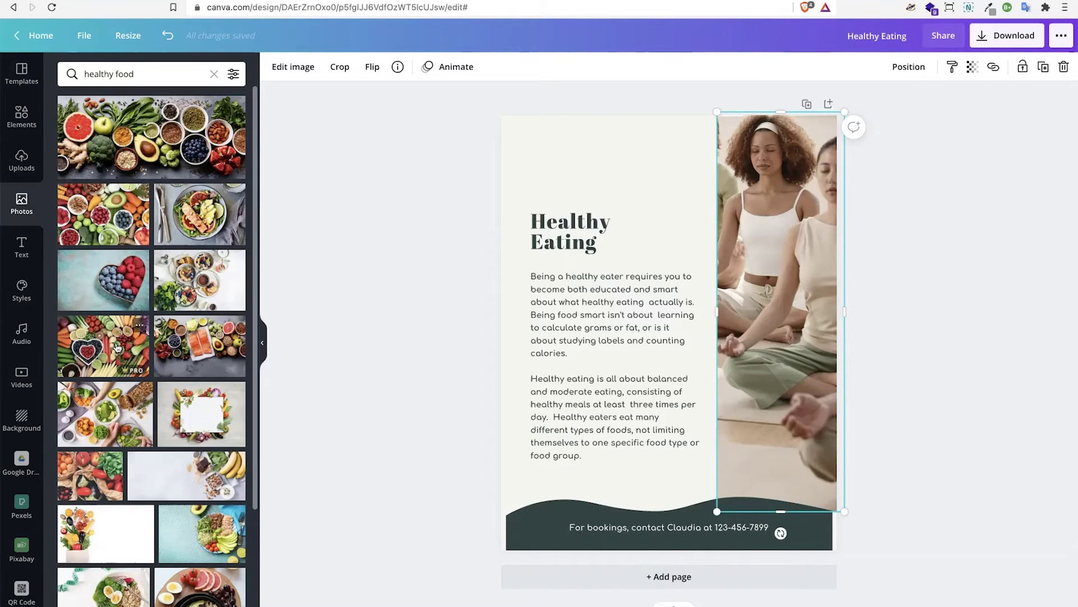
pyautogui.moveTo(117, 346); pyautogui.dragTo(737, 249)
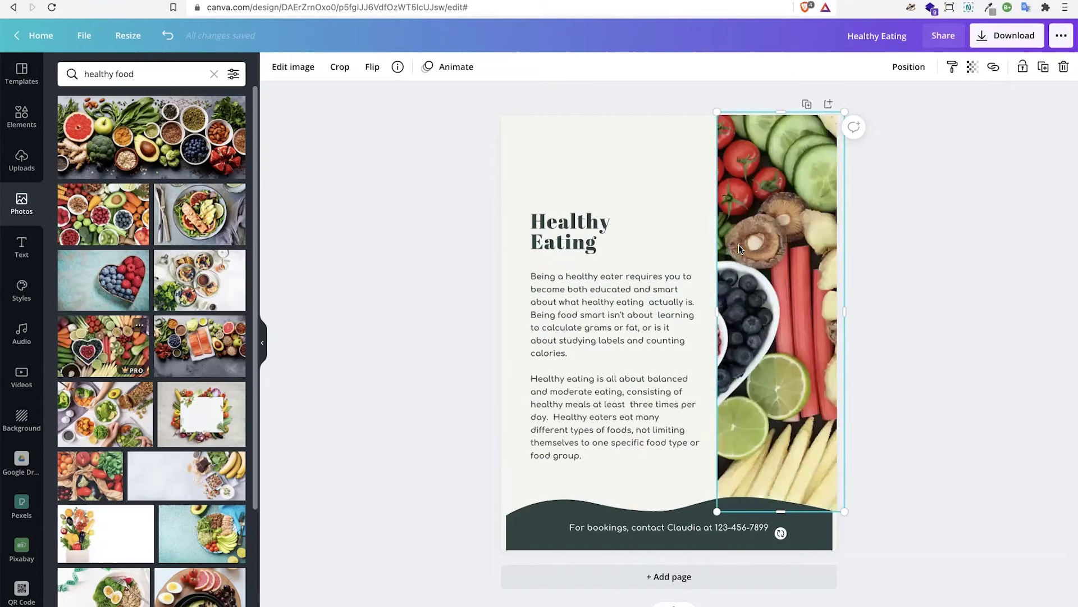
pyautogui.click(900, 283)
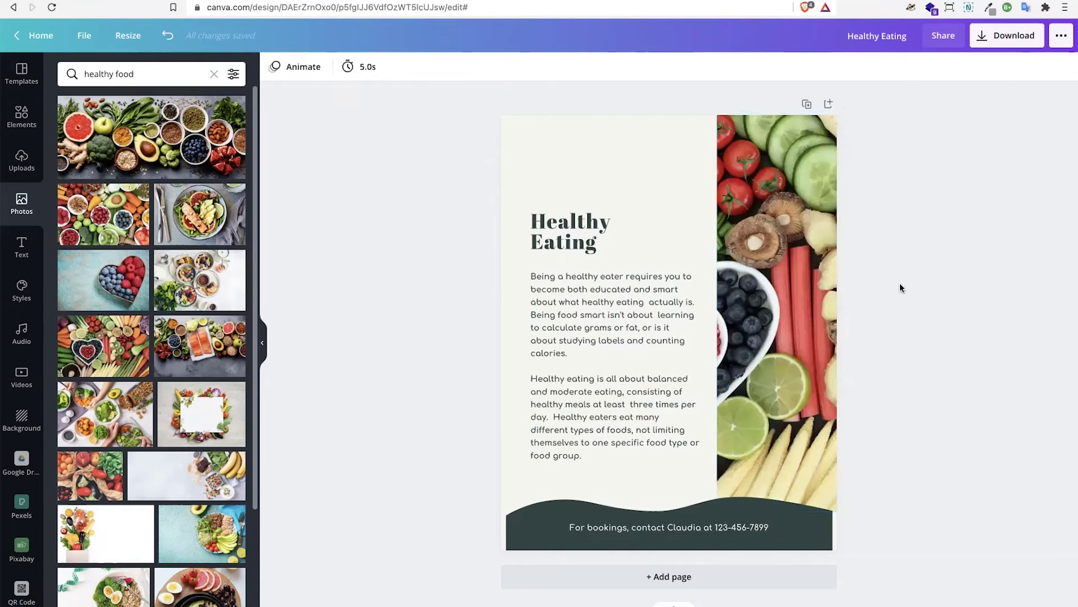
# - Reposition the vegetable photo inside its crop so the heart-shaped bowl of berries and pomegranate fills the visible strip
pyautogui.click(768, 296)
pyautogui.doubleClick(762, 302)
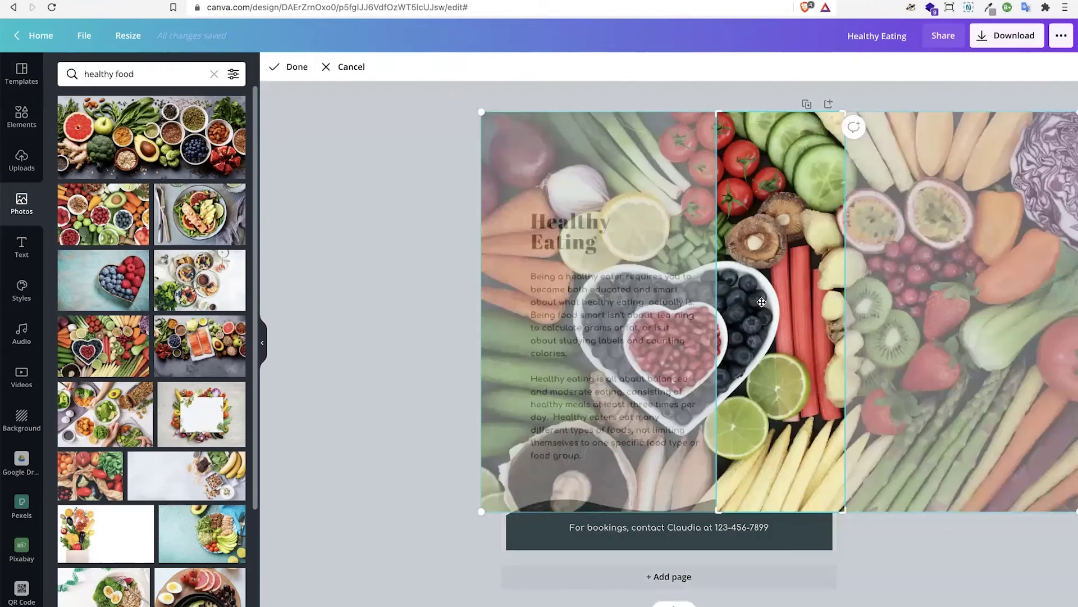
pyautogui.moveTo(761, 302); pyautogui.dragTo(821, 291)
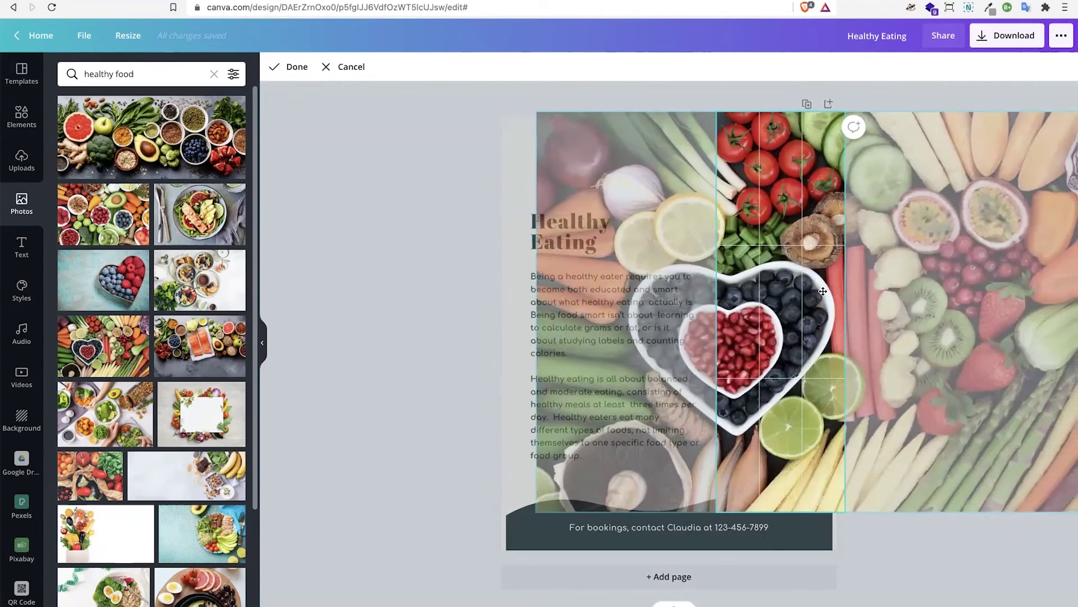
pyautogui.click(455, 270)
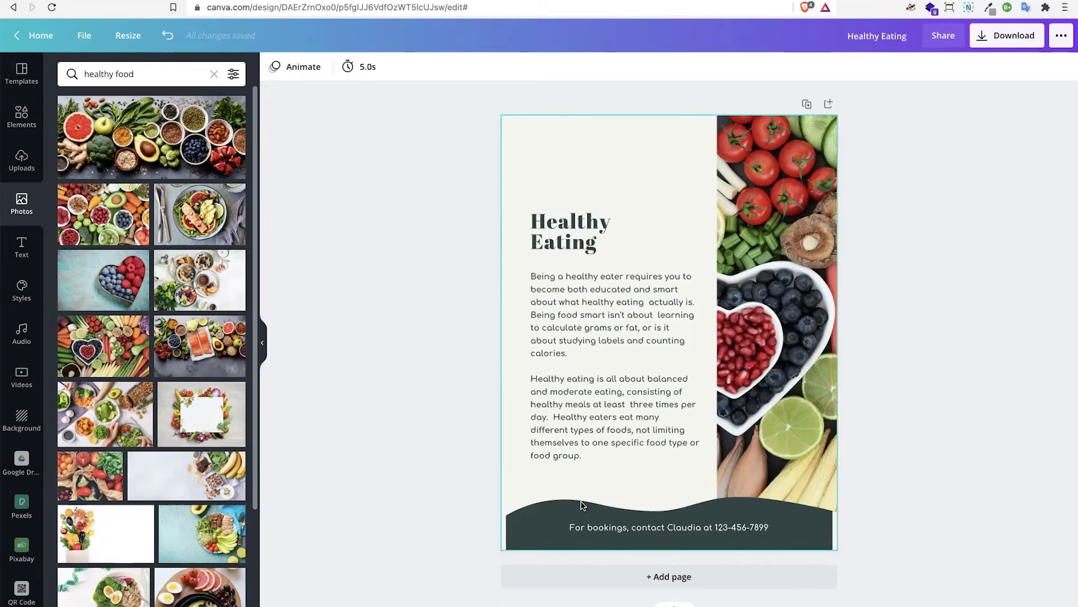
pyautogui.doubleClick(593, 528)
pyautogui.click(651, 536)
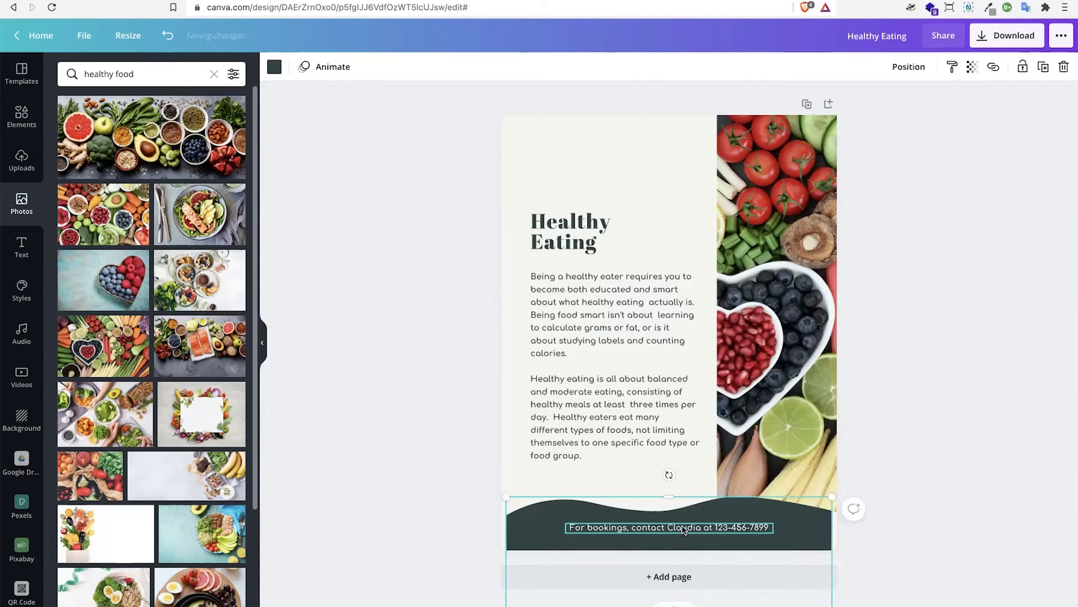
pyautogui.doubleClick(681, 527)
pyautogui.click(681, 526)
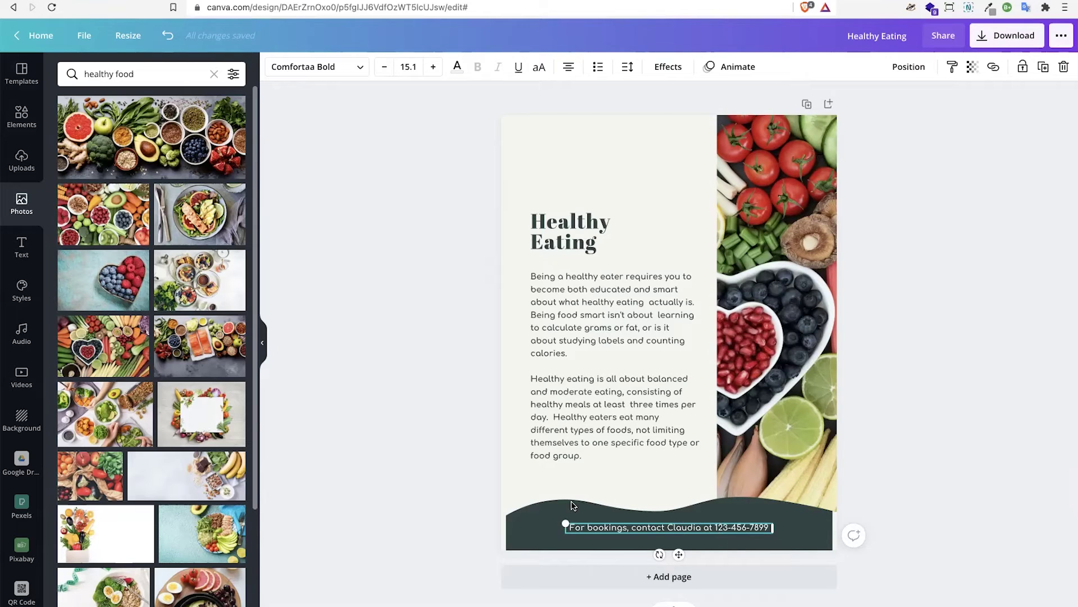
pyautogui.click(478, 486)
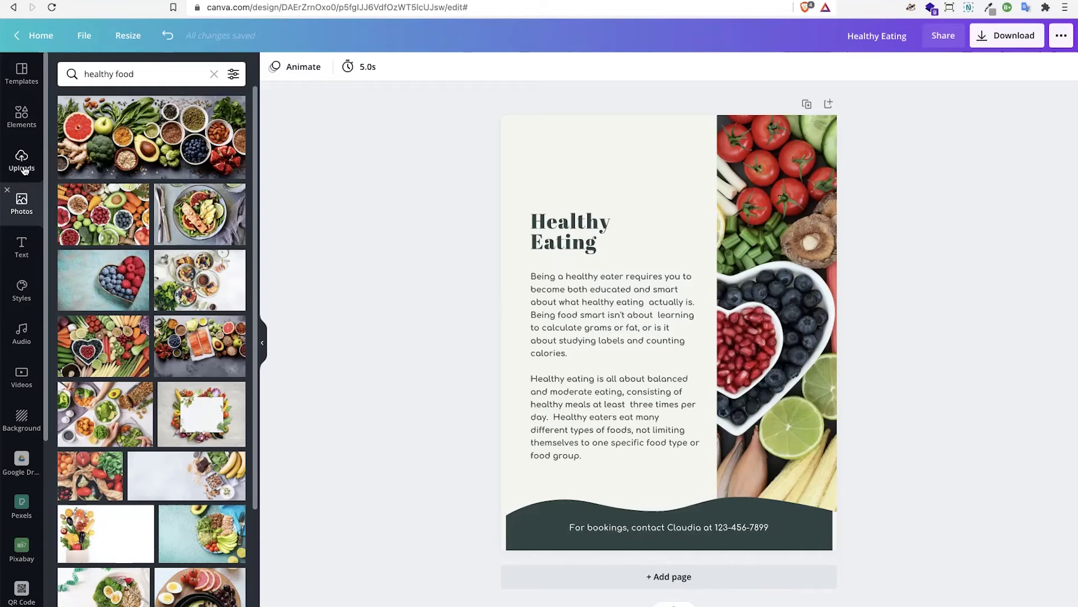
# - Search the templates for "grid" in place of the yoga search
pyautogui.click(22, 73)
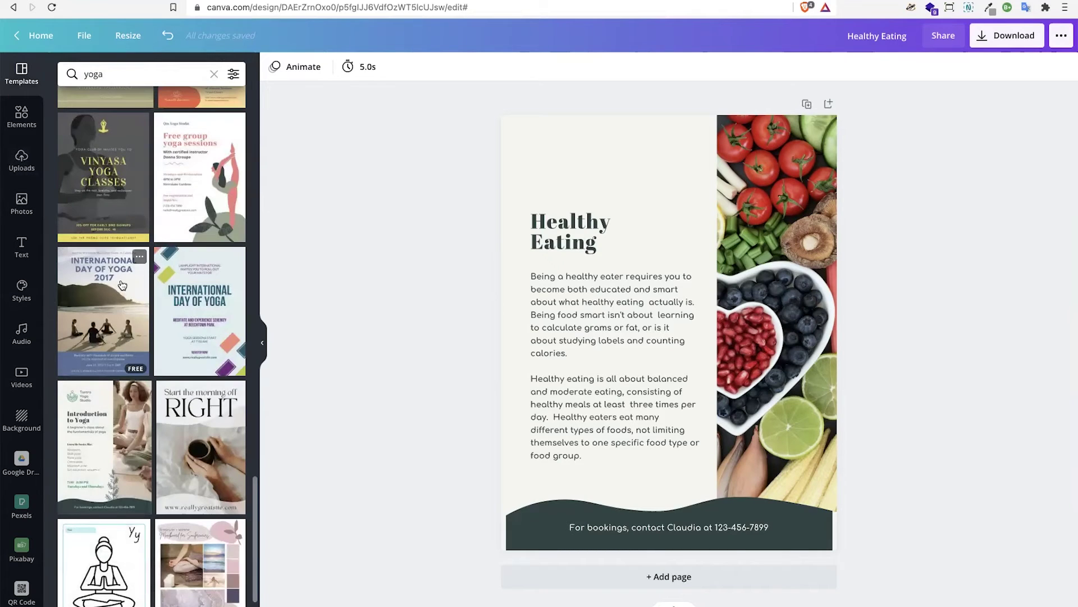
pyautogui.click(177, 74)
pyautogui.doubleClick(177, 74)
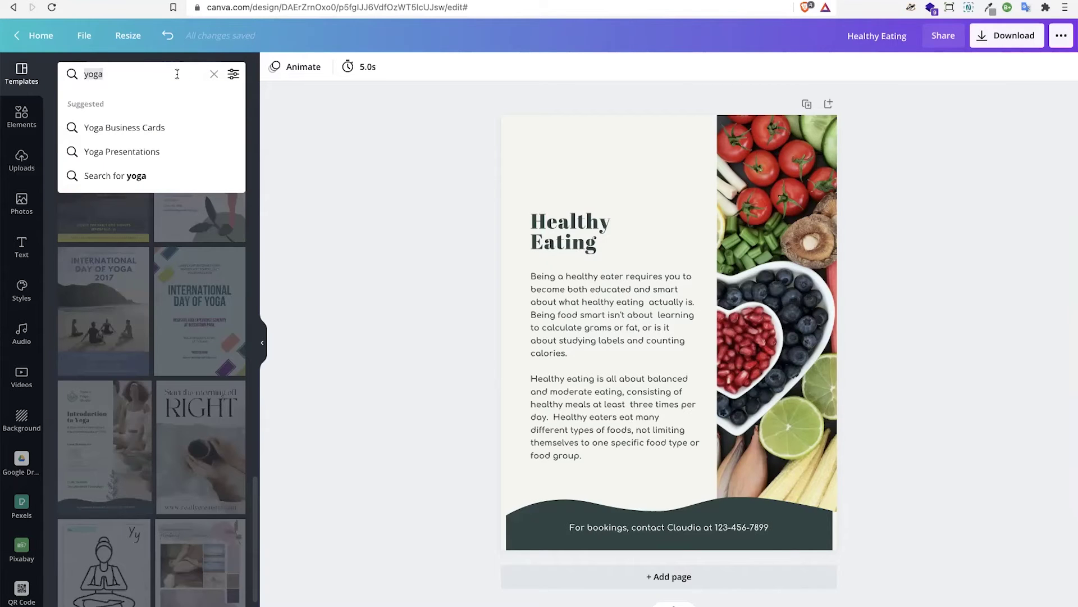
pyautogui.write('logo')
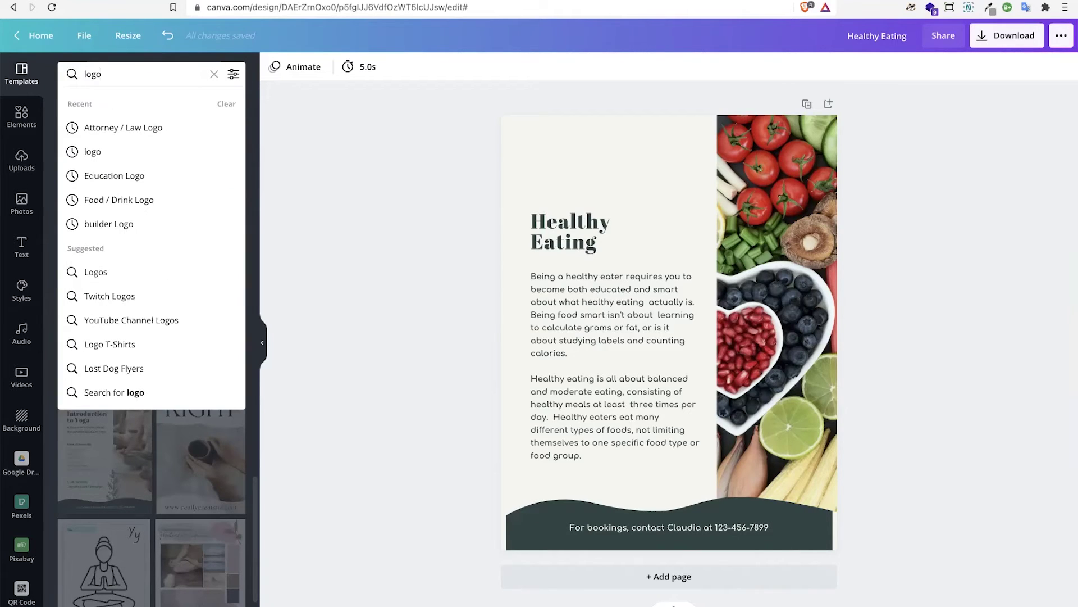
pyautogui.write('grid')
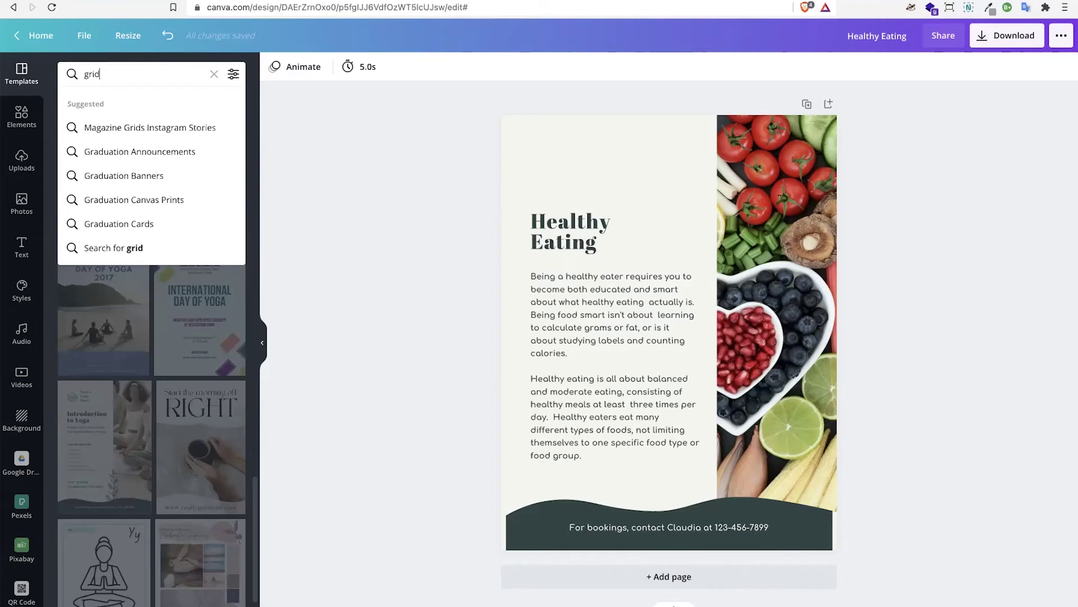
pyautogui.press('Return')
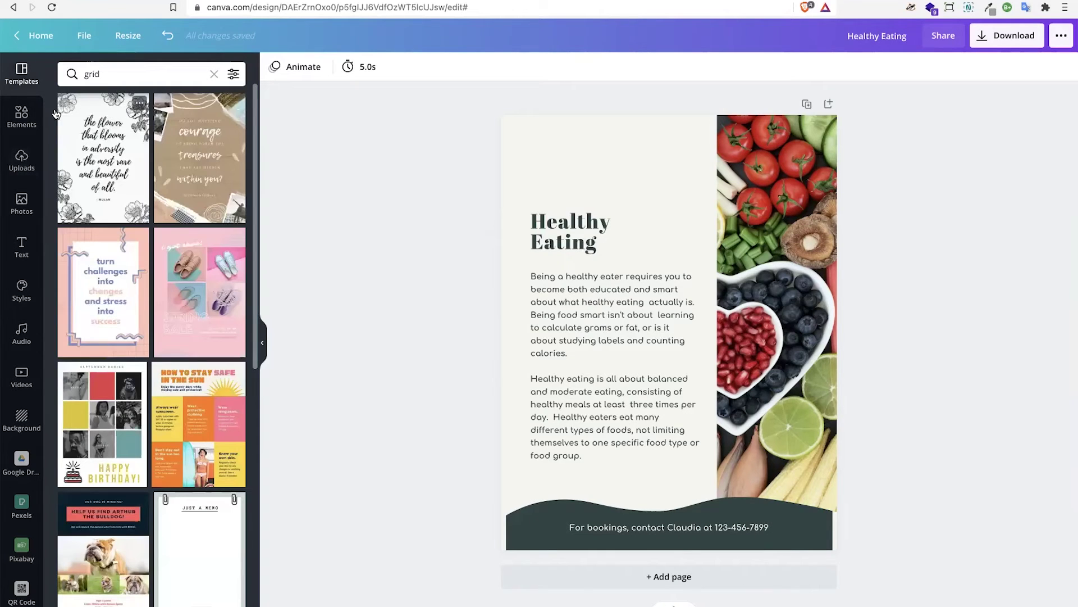
# - Add a square shape above the heading and resize it into a flat banner about as wide as the article text
pyautogui.click(24, 122)
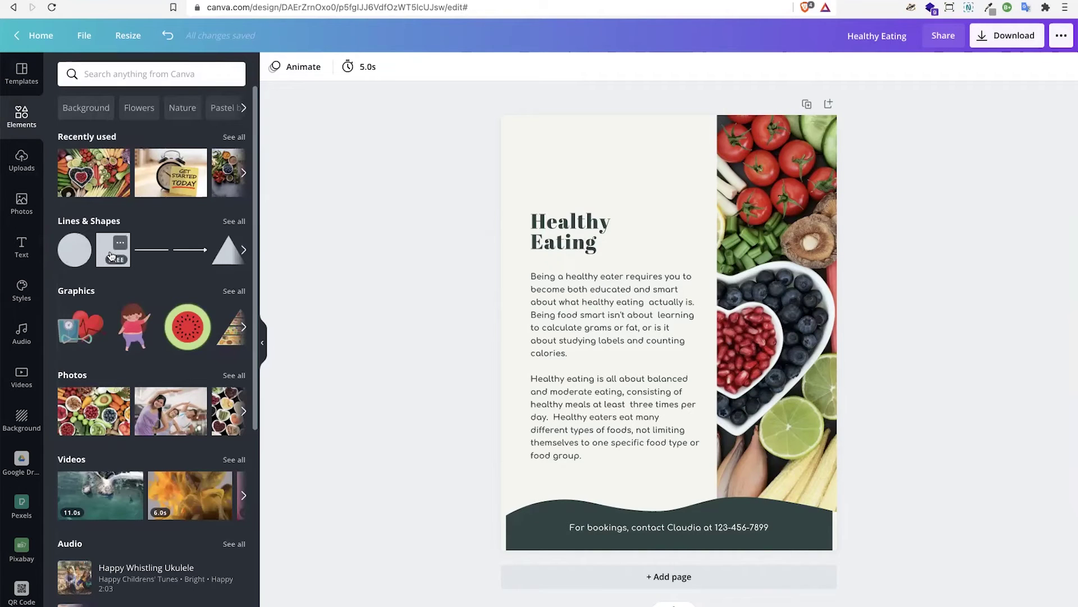
pyautogui.moveTo(111, 256); pyautogui.dragTo(539, 159)
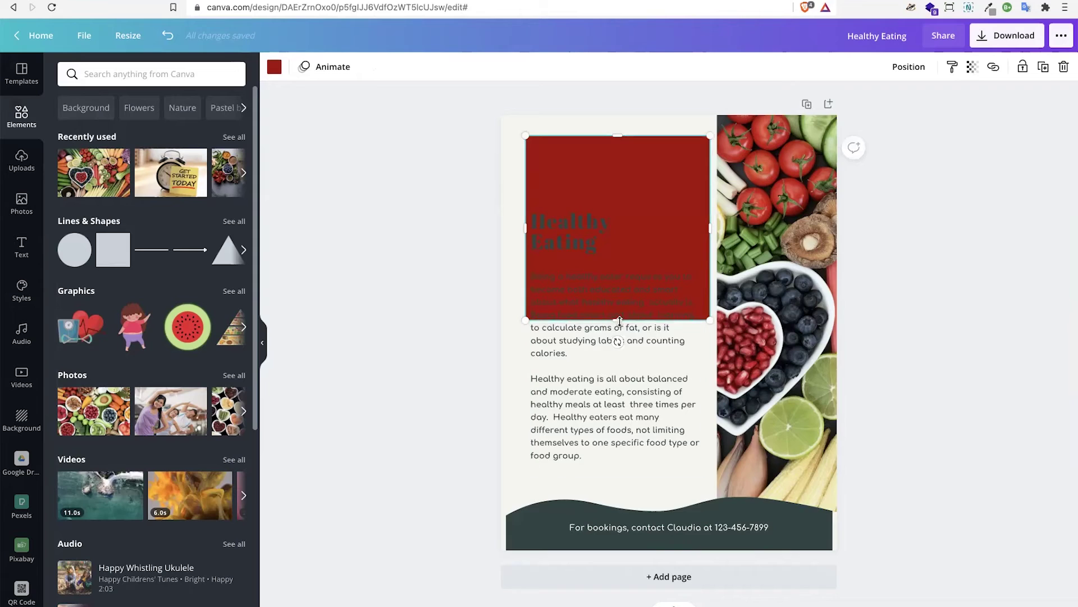
pyautogui.moveTo(620, 316); pyautogui.dragTo(619, 180)
pyautogui.moveTo(710, 160); pyautogui.dragTo(641, 162)
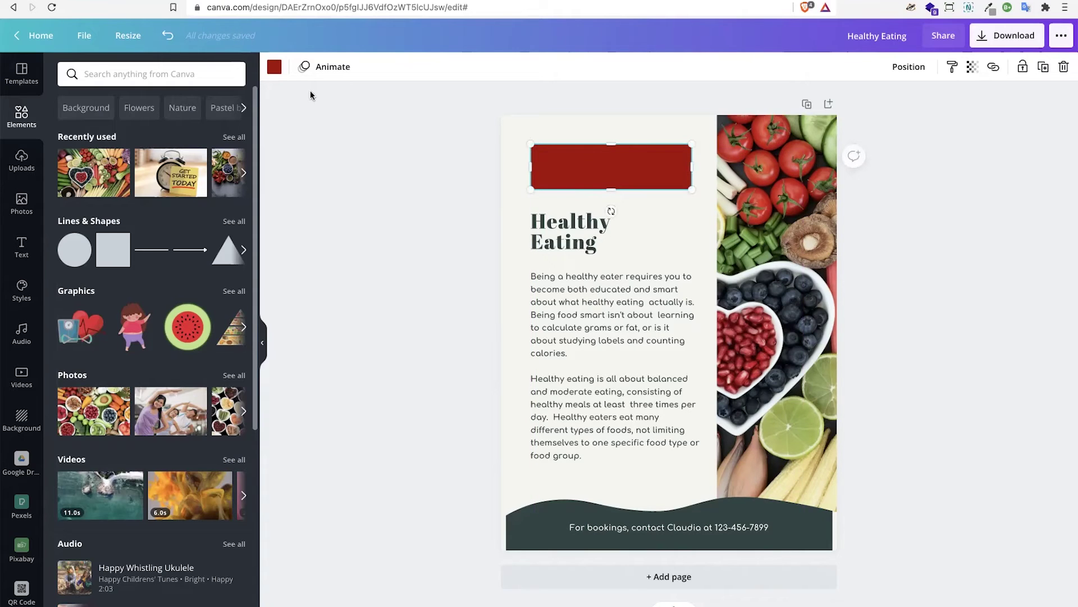
# - Recolor the banner rectangle above the heading with the photo's olive green #718a42
pyautogui.click(274, 66)
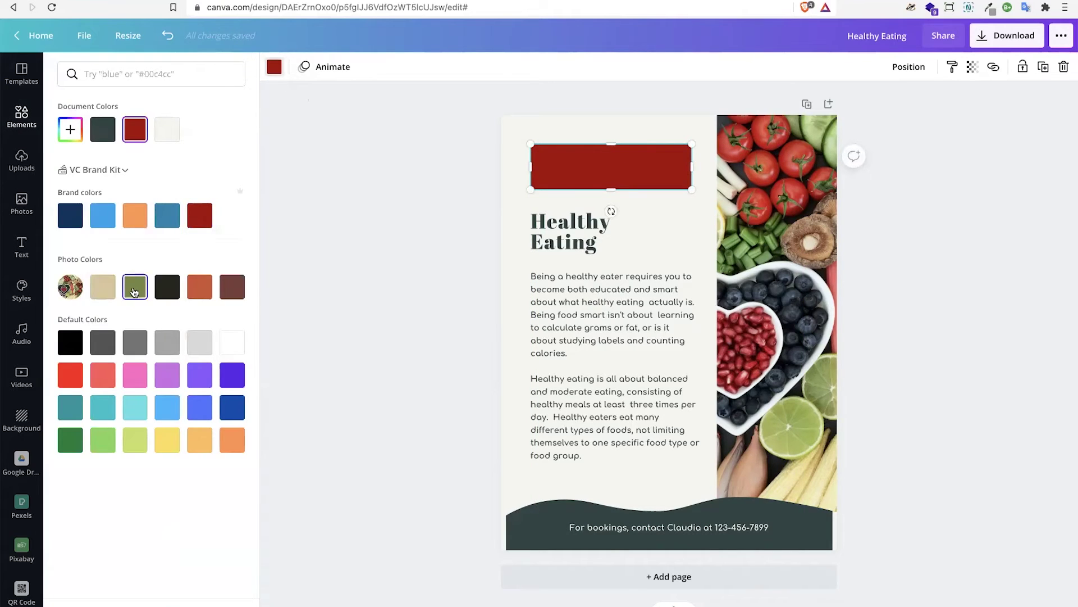
pyautogui.click(135, 287)
pyautogui.click(394, 248)
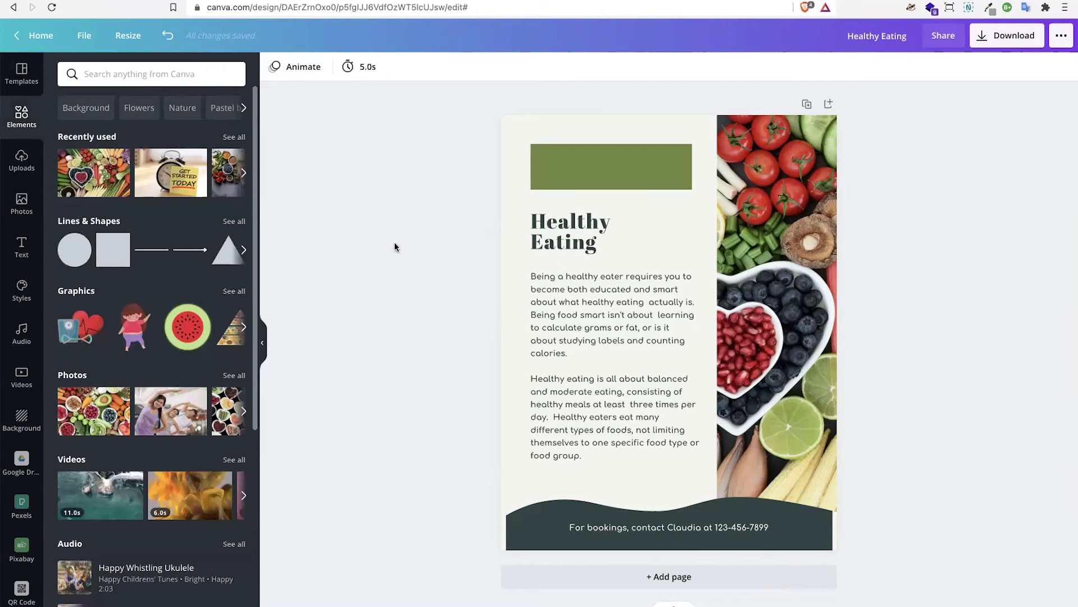
# - Try the photo's beige, orange and brown on the footer wave, and settle on its olive green #718a42
pyautogui.click(532, 527)
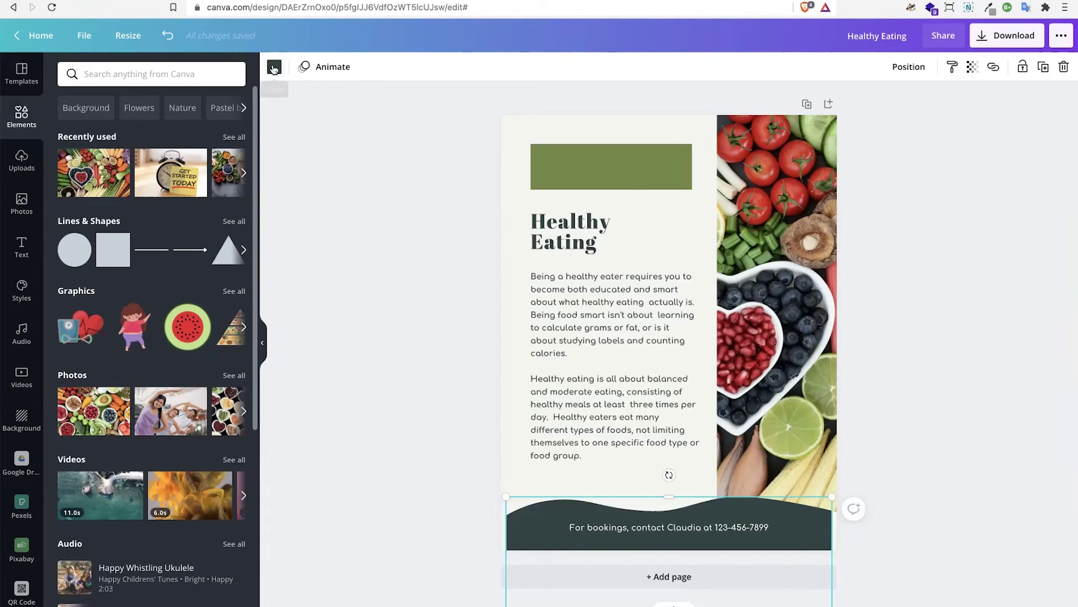
pyautogui.click(274, 67)
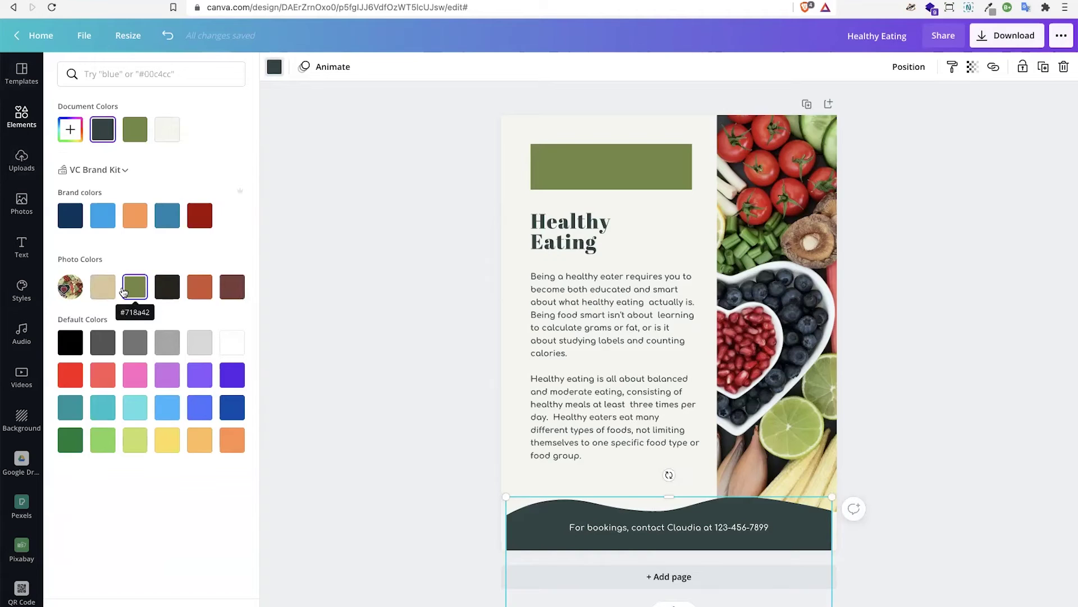
pyautogui.click(110, 289)
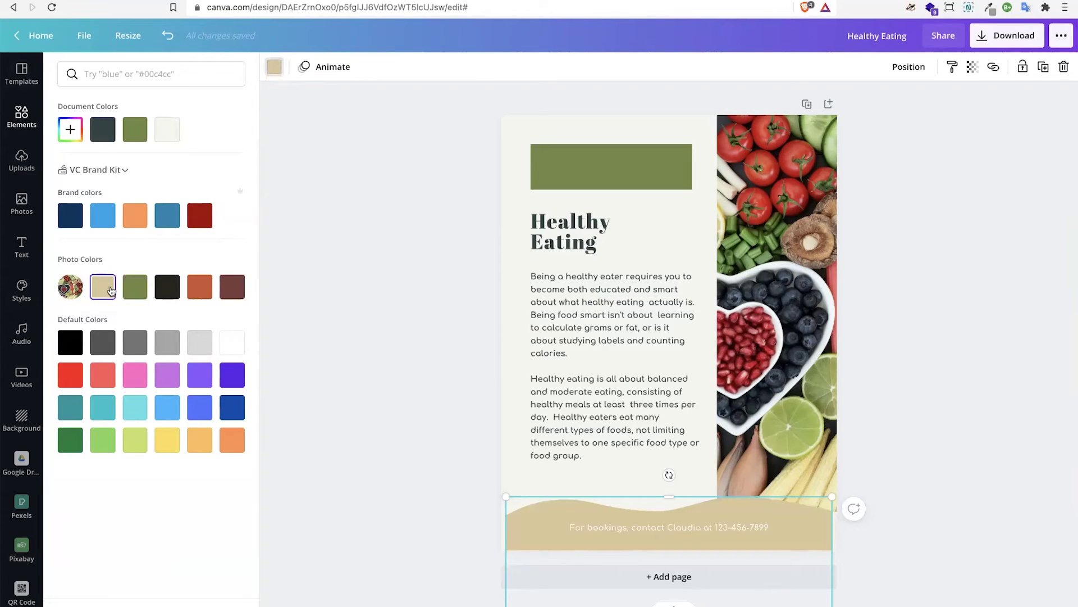
pyautogui.click(200, 288)
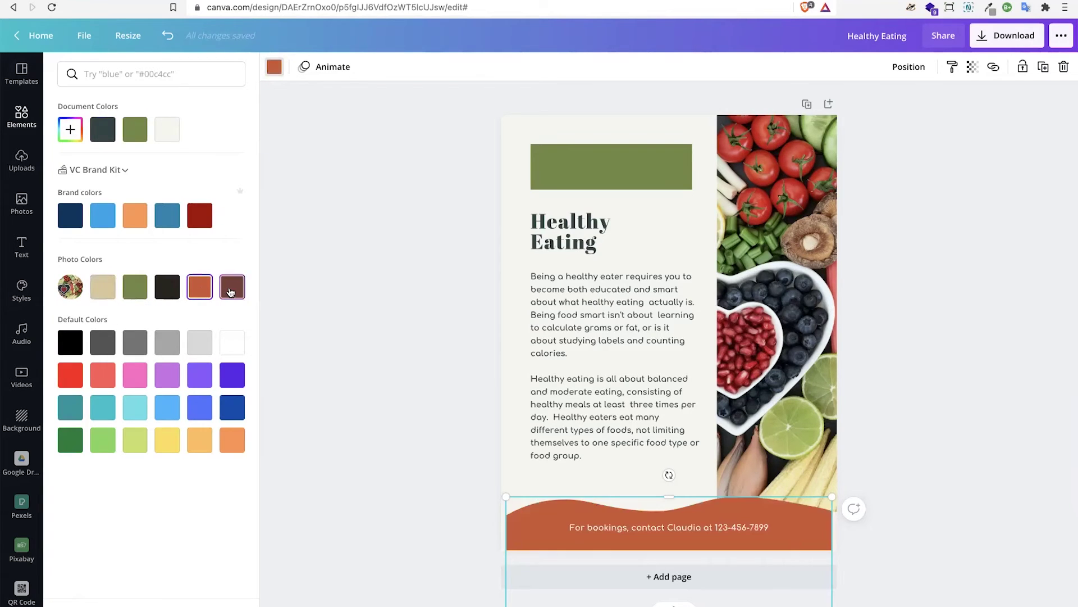
pyautogui.click(231, 290)
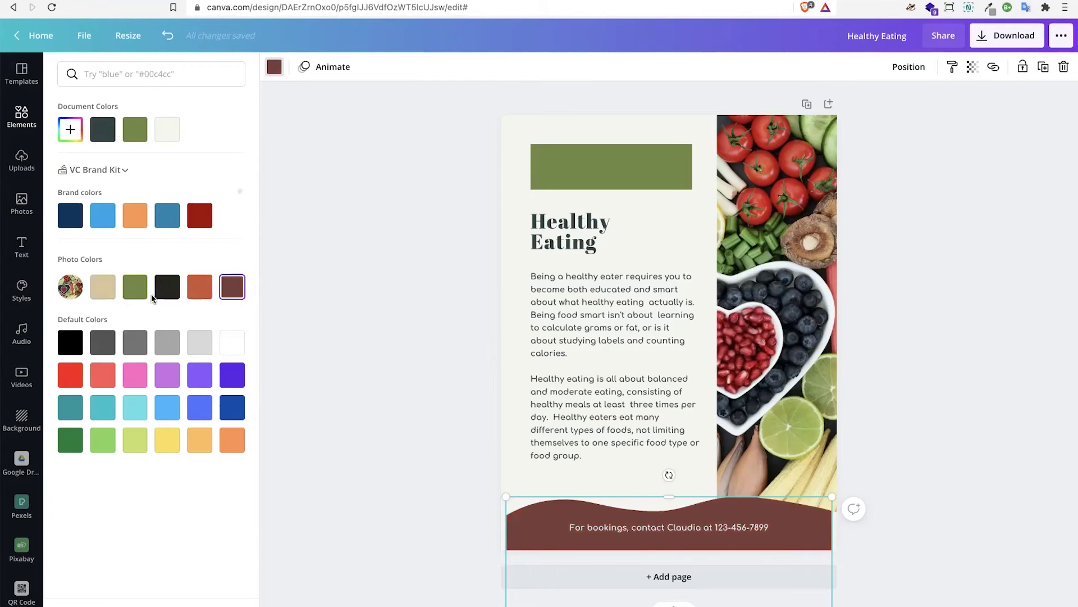
pyautogui.click(134, 292)
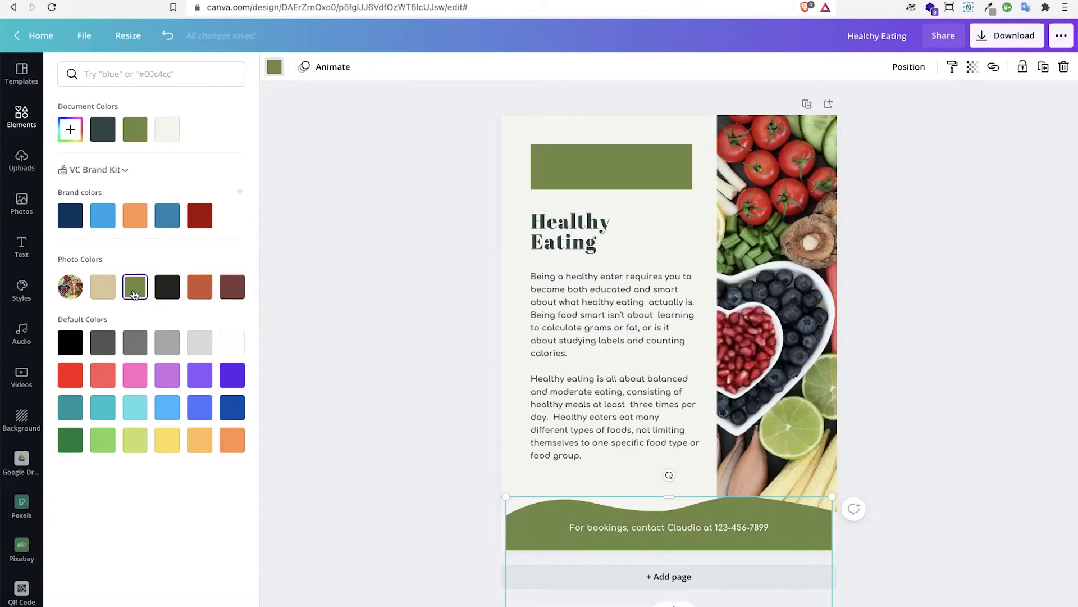
pyautogui.click(400, 291)
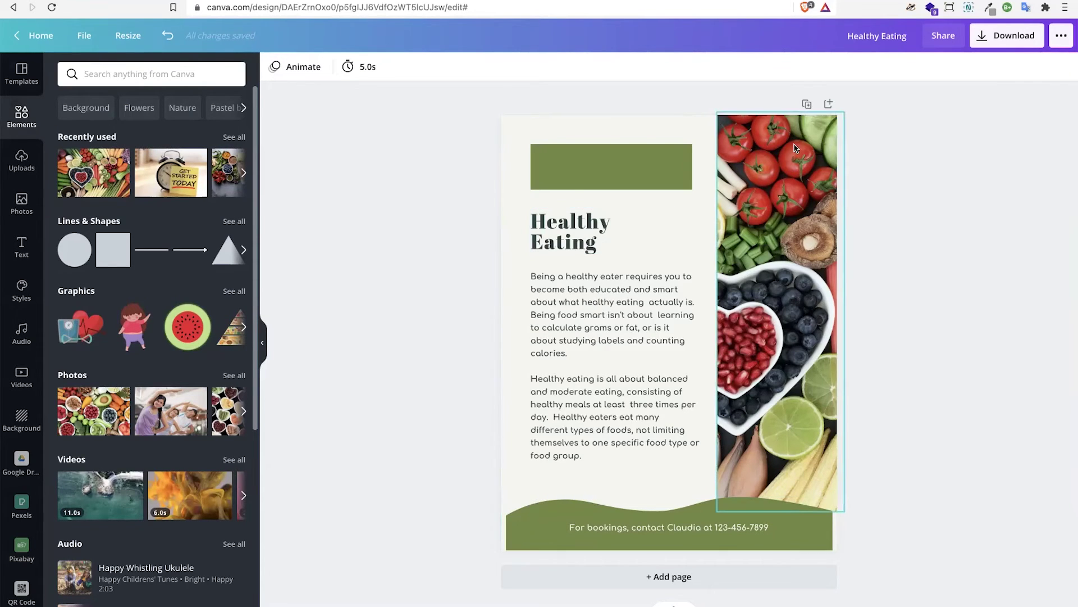
# - Duplicate the Healthy Eating page and extend the copy's heading to read "Healthy Eating continued"
pyautogui.click(806, 105)
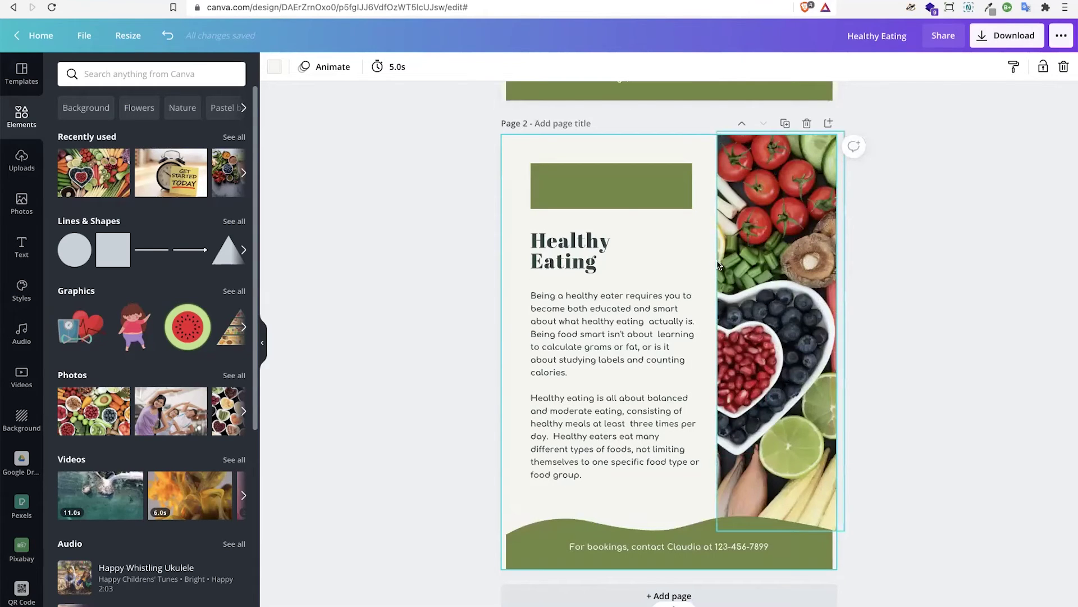
pyautogui.click(599, 264)
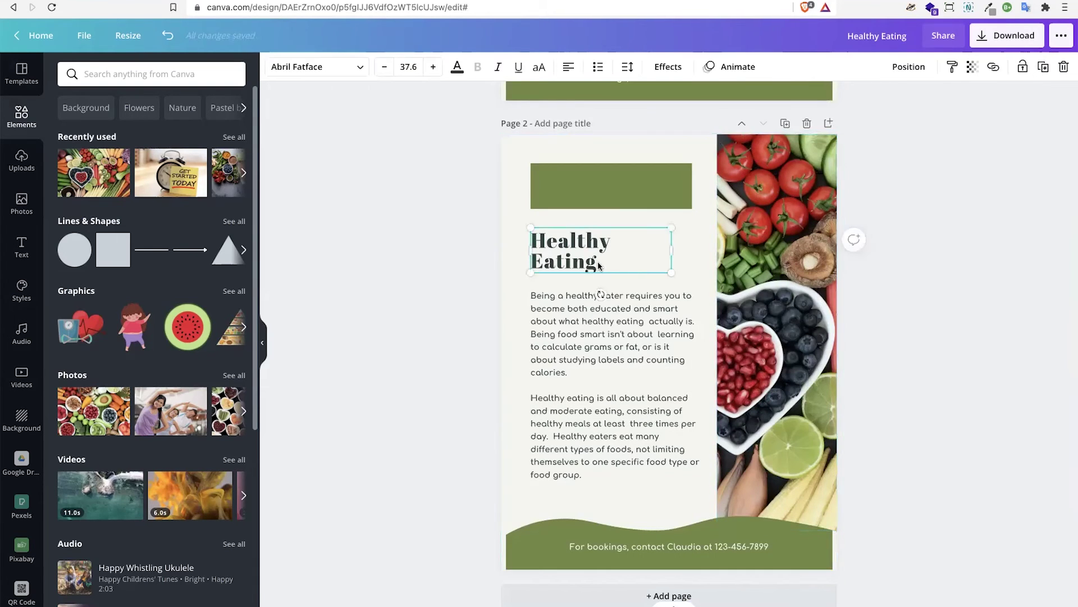
pyautogui.click(600, 265)
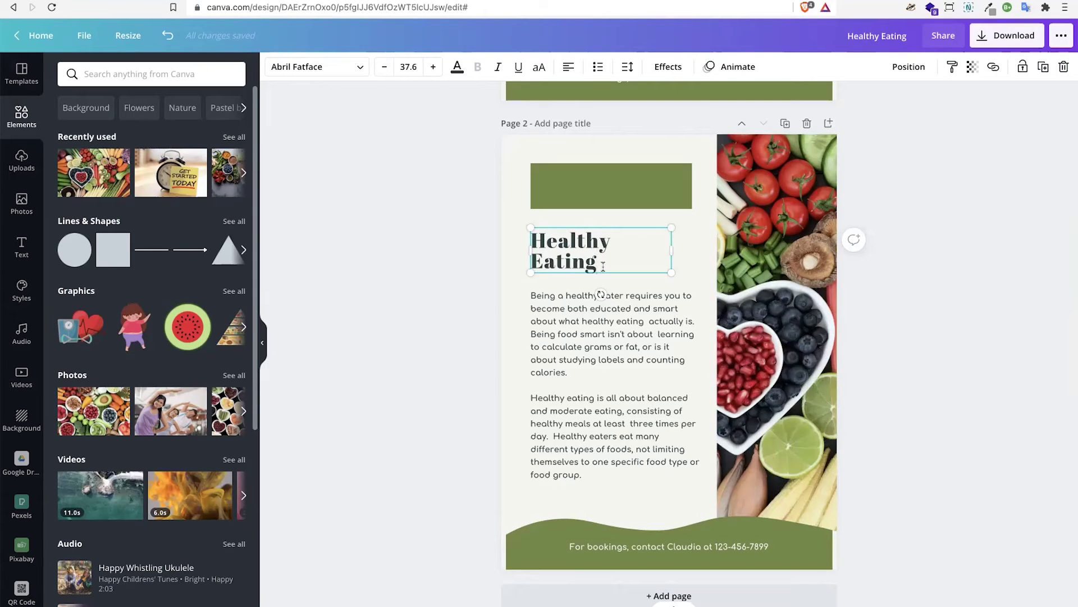
pyautogui.write('Con')
pyautogui.press('BackSpace')
pyautogui.press('BackSpace')
pyautogui.press('BackSpace')
pyautogui.press('BackSpace')
pyautogui.write('continues')
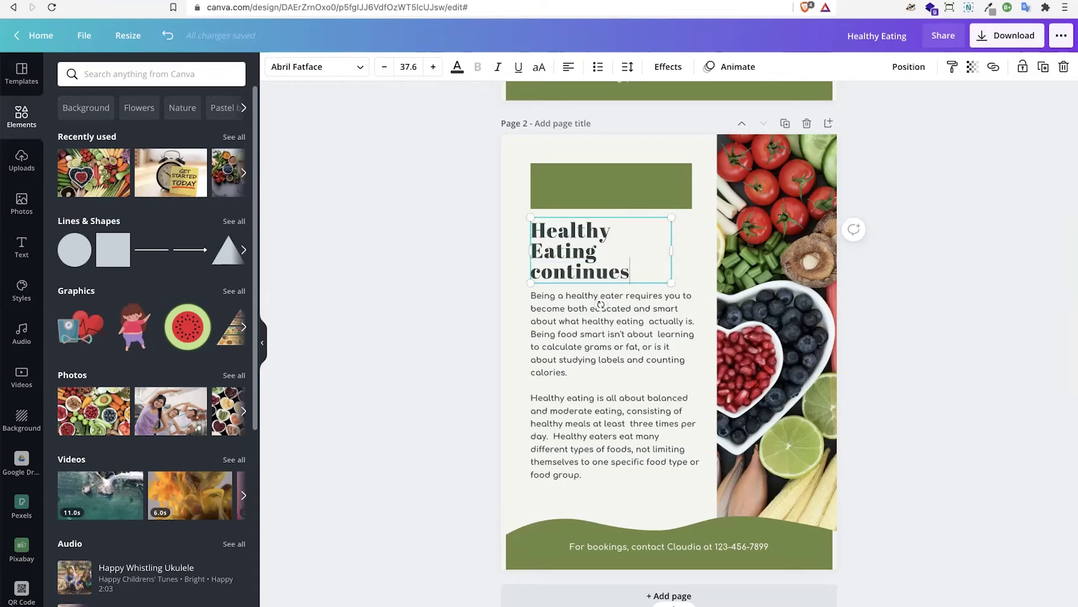
pyautogui.press('BackSpace')
pyautogui.write('d')
# - Set the page 2 heading's font size to 18 and move it up just beneath the green banner
pyautogui.hotkey('ctrl', 'a')
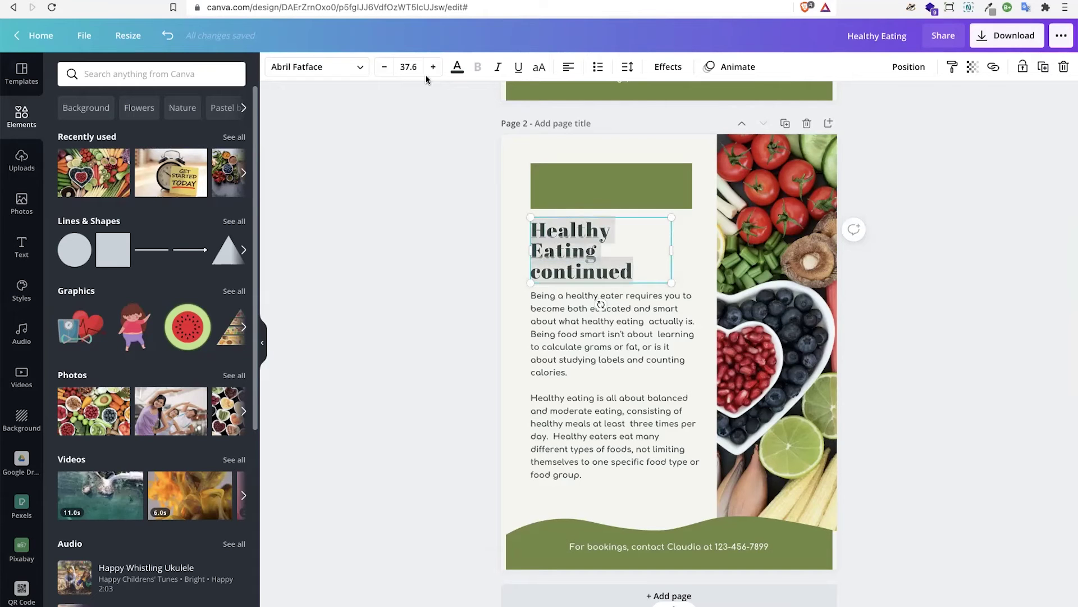
pyautogui.click(400, 68)
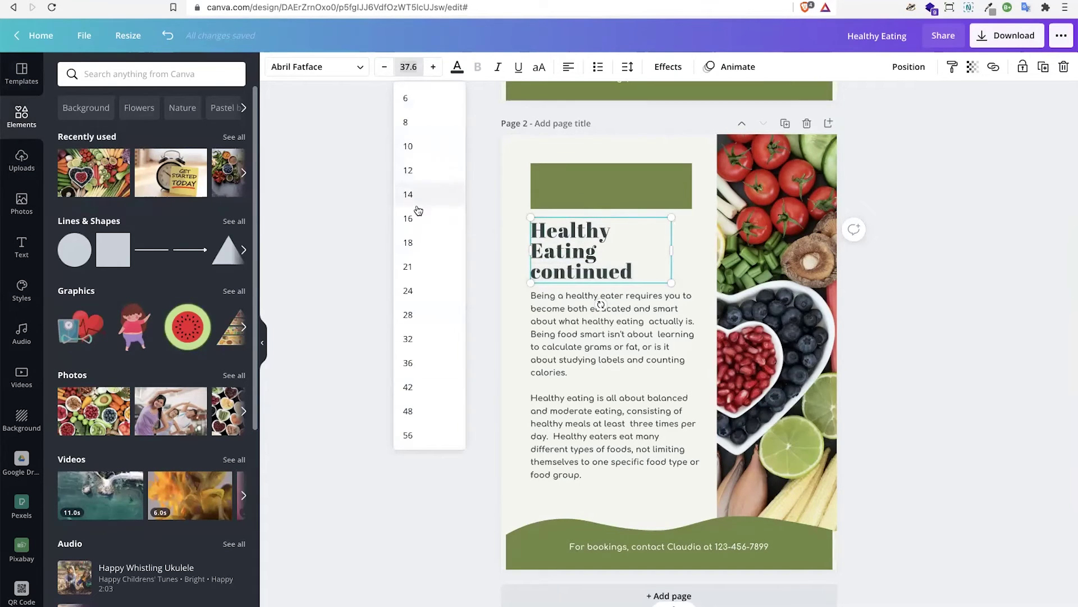
pyautogui.click(408, 242)
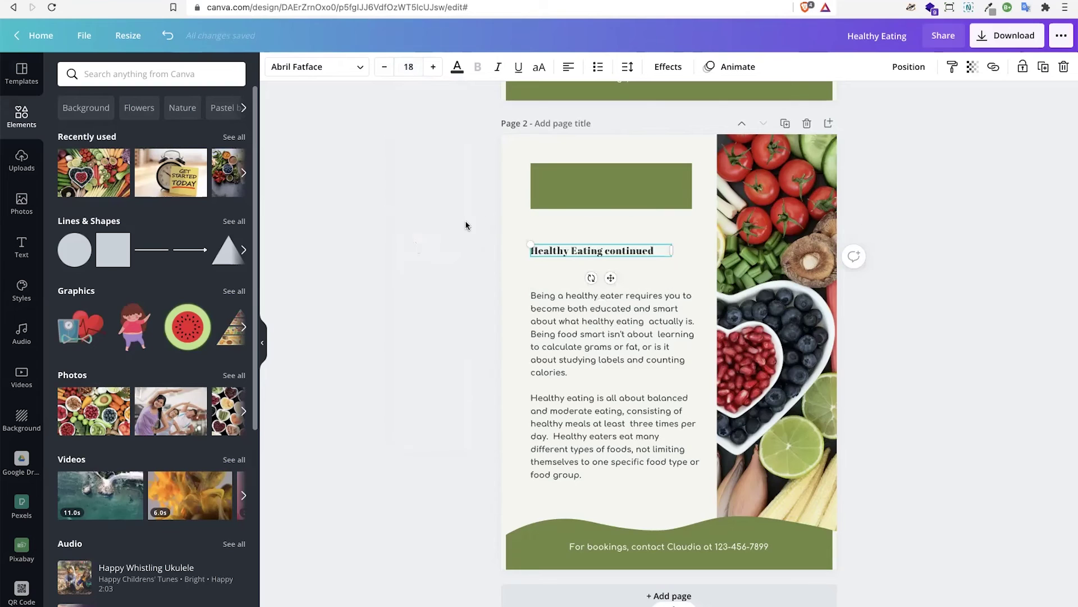
pyautogui.click(534, 214)
pyautogui.moveTo(587, 246); pyautogui.dragTo(585, 223)
# - Replace the body text on page 2 with the copied full article
pyautogui.click(586, 303)
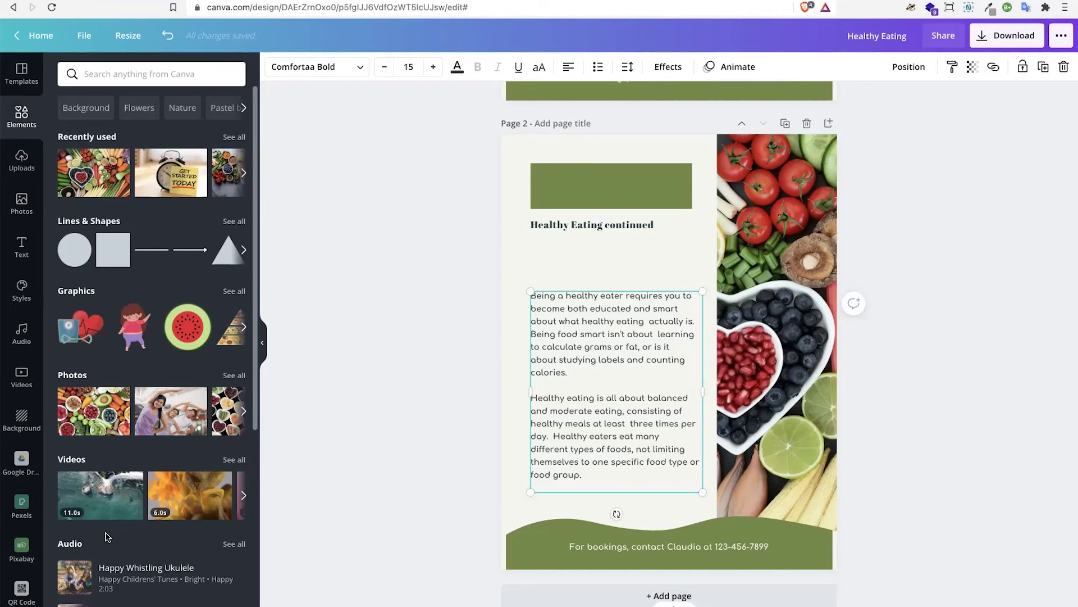
pyautogui.doubleClick(562, 427)
pyautogui.press('super+v')
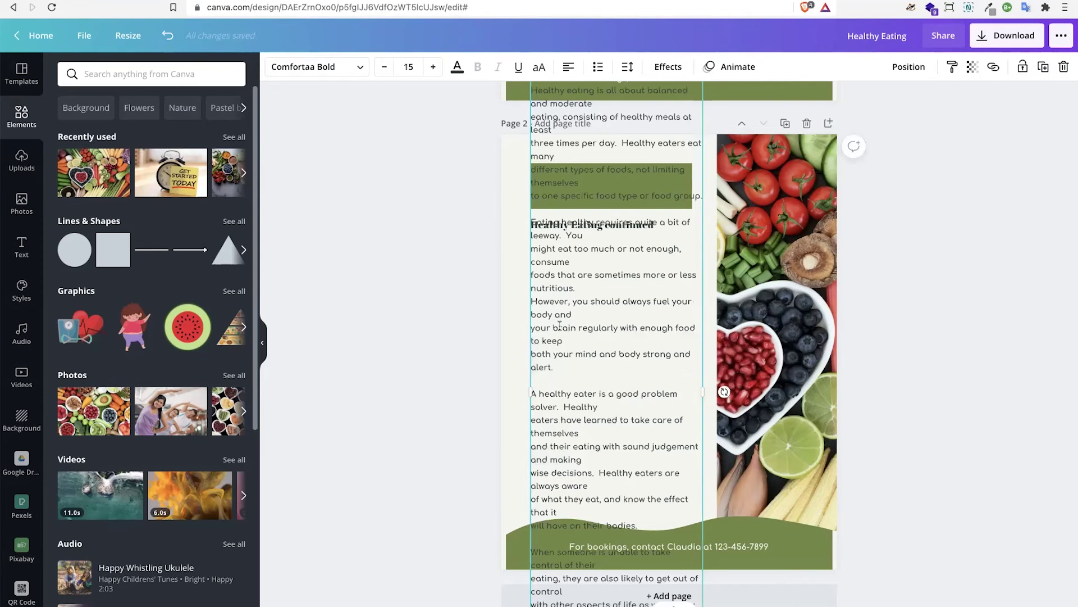
# - Delete the opening article text and blank line on page 2 so the body starts at "A healthy eater is a good problem solver"
pyautogui.scroll(2, 563, 366)
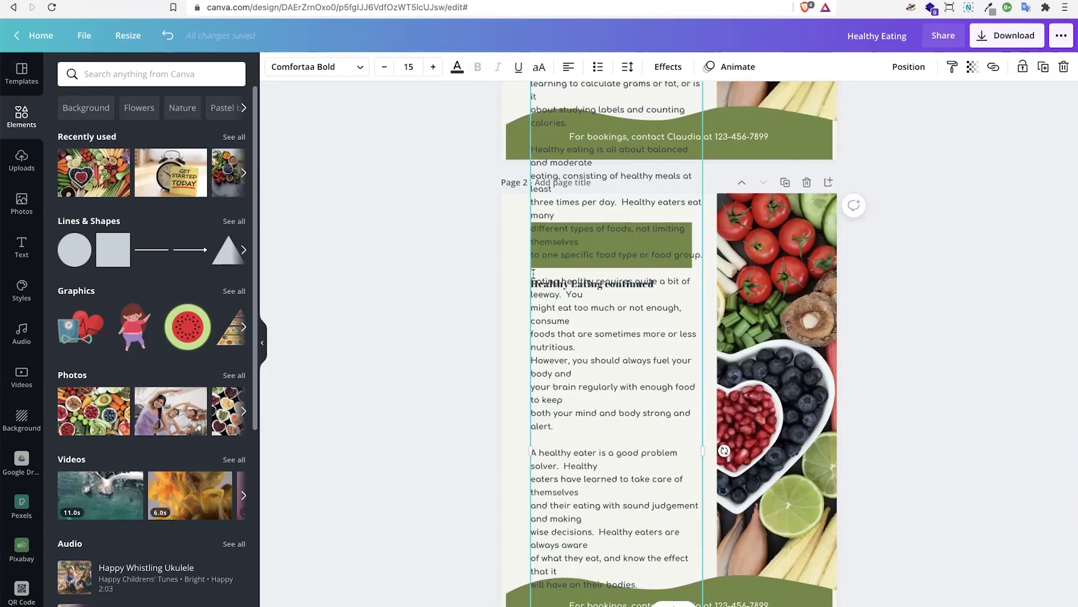
pyautogui.moveTo(533, 272); pyautogui.dragTo(510, 124)
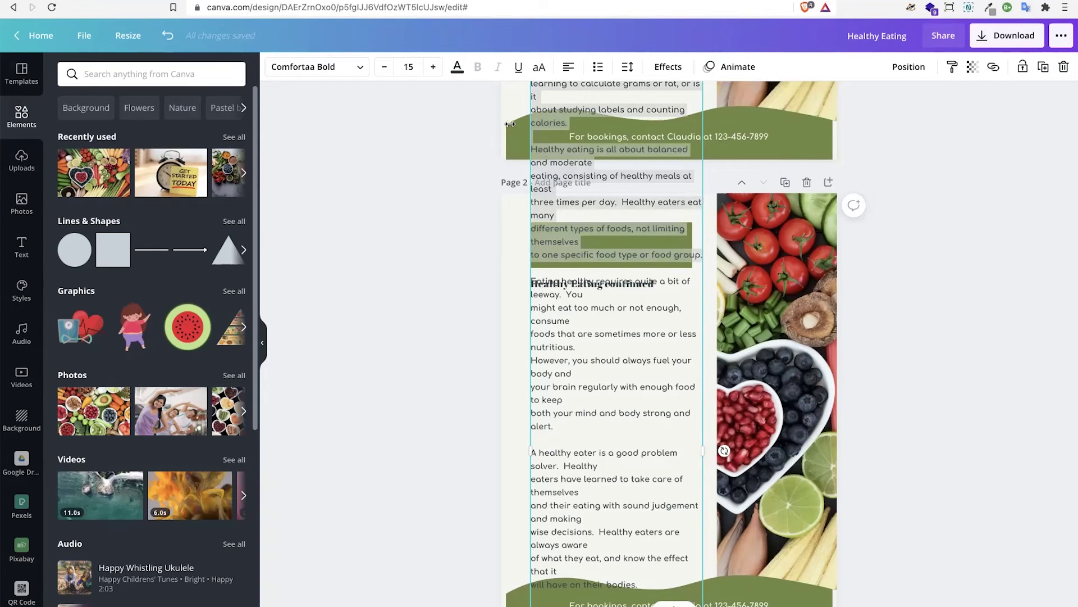
pyautogui.press('BackSpace')
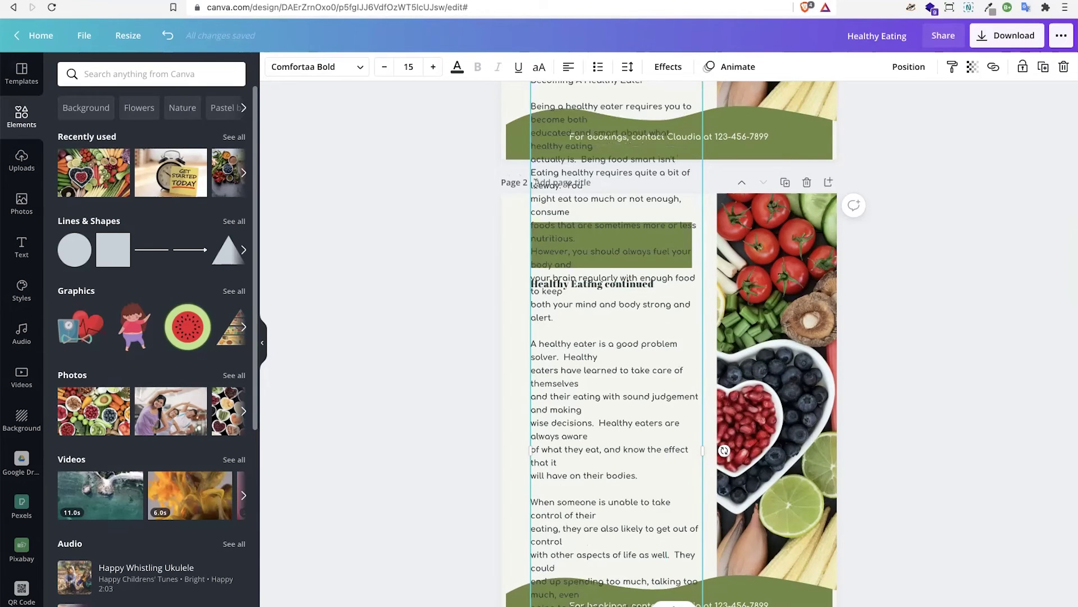
pyautogui.scroll(3, 535, 182)
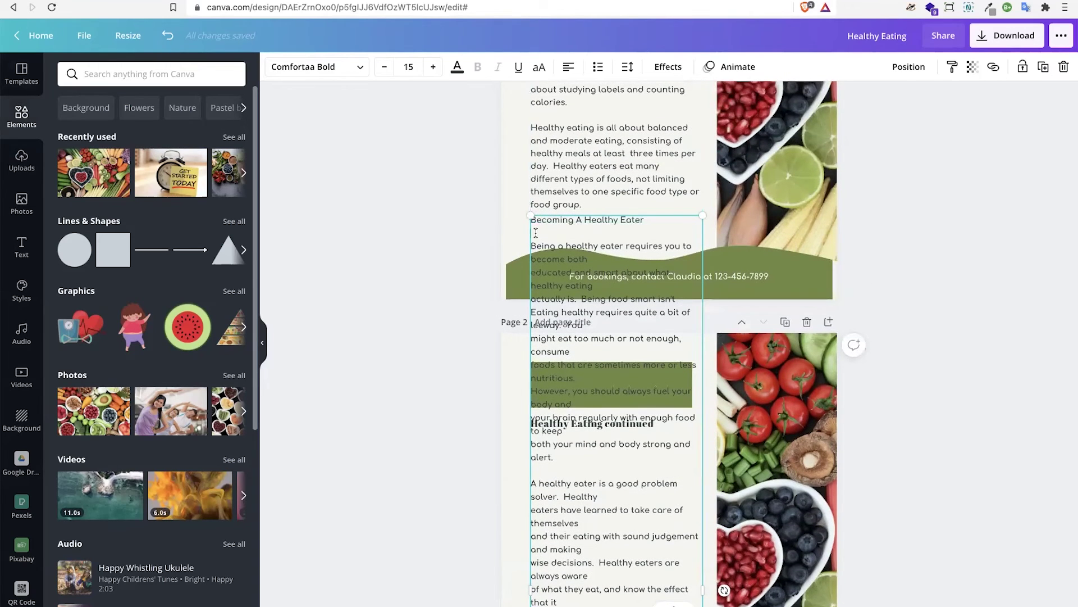
pyautogui.scroll(-3, 518, 107)
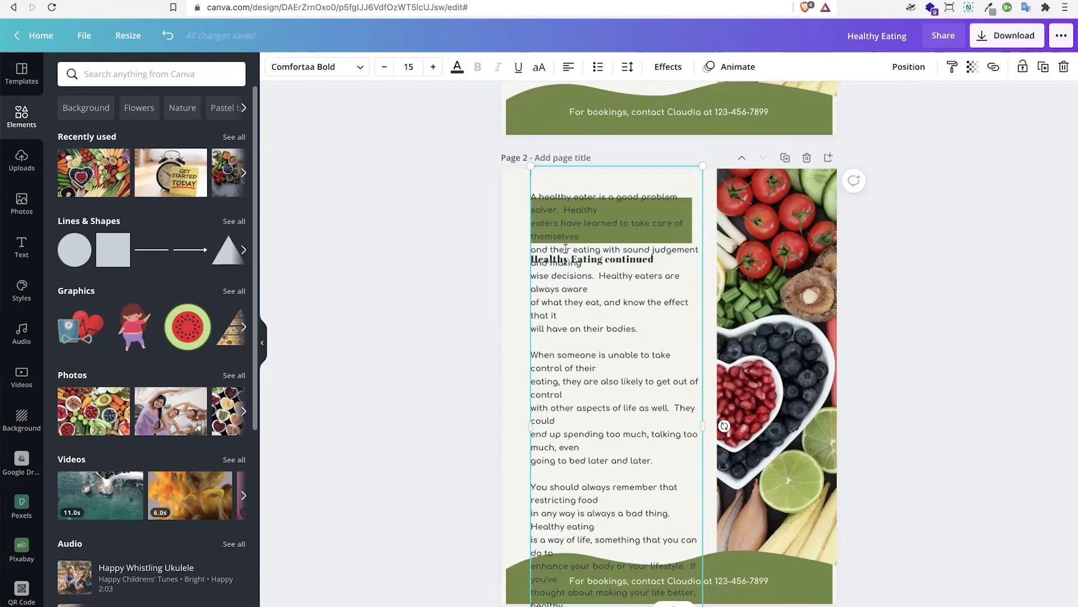
pyautogui.click(420, 291)
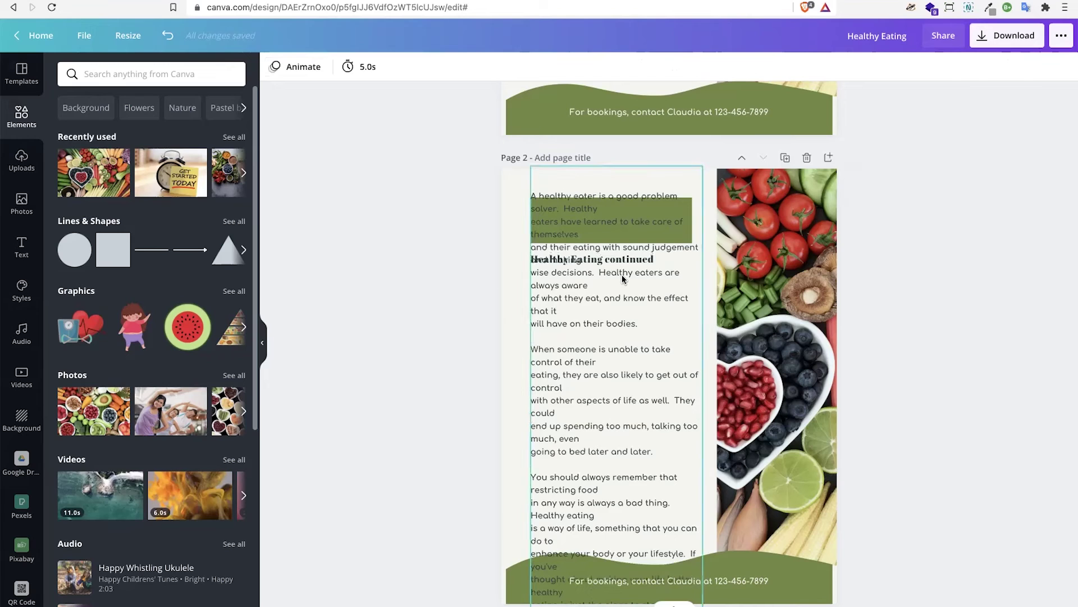
pyautogui.click(615, 245)
pyautogui.click(533, 195)
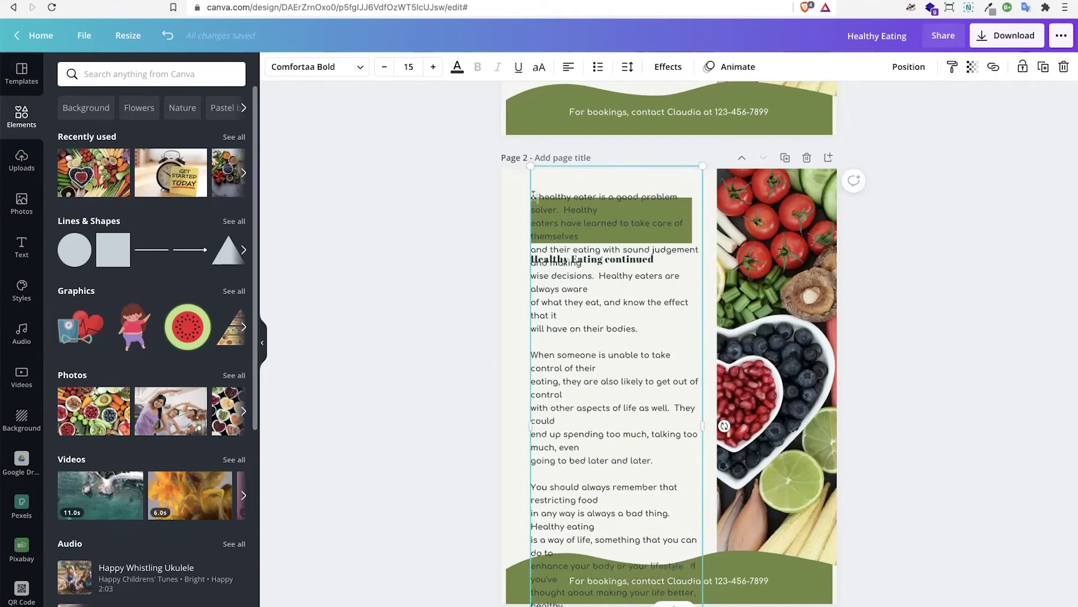
pyautogui.press('Delete')
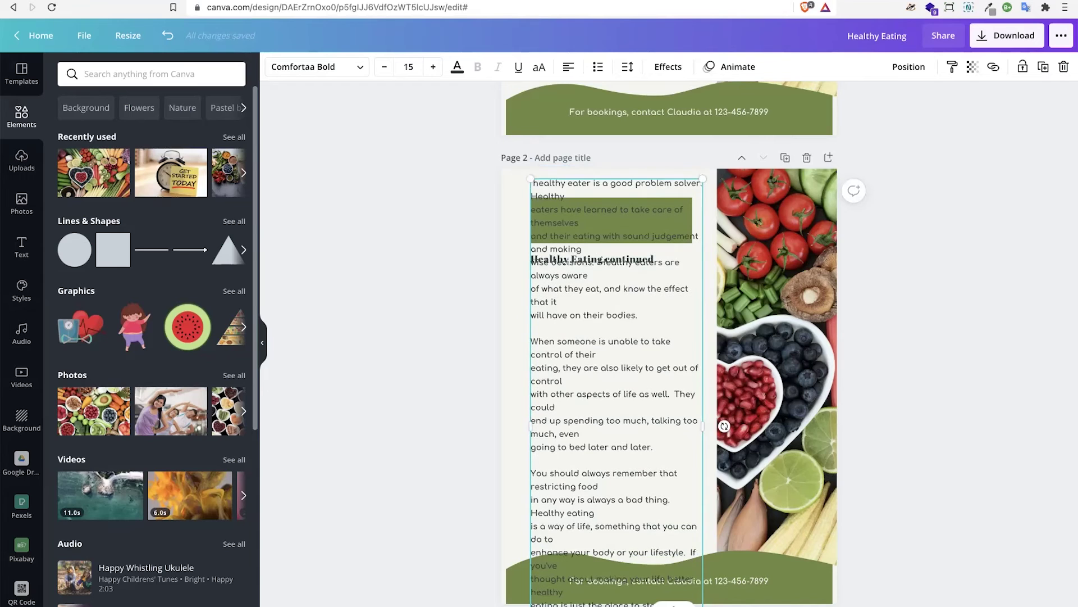
pyautogui.hotkey('ctrl', 'z')
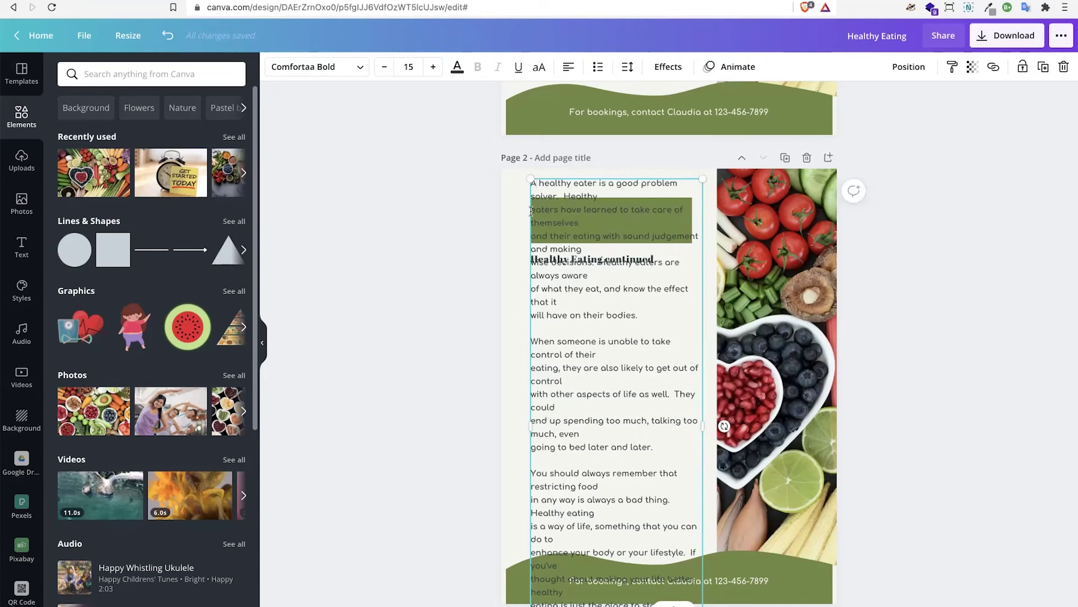
# - Join the first broken lines of the "A healthy eater" paragraph and move the body text below the heading
pyautogui.press('Delete')
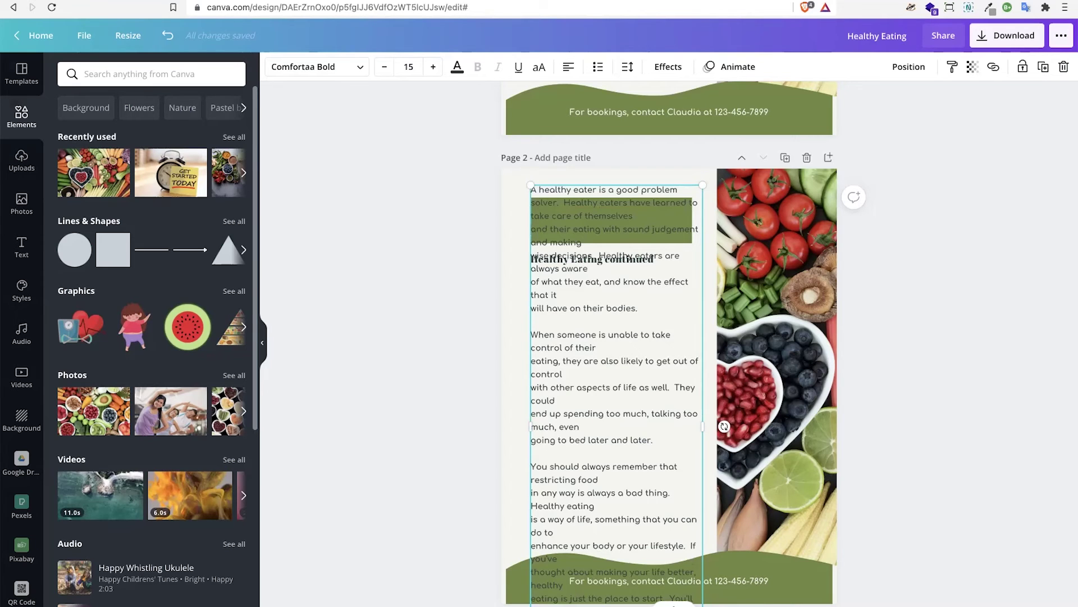
pyautogui.press('Delete')
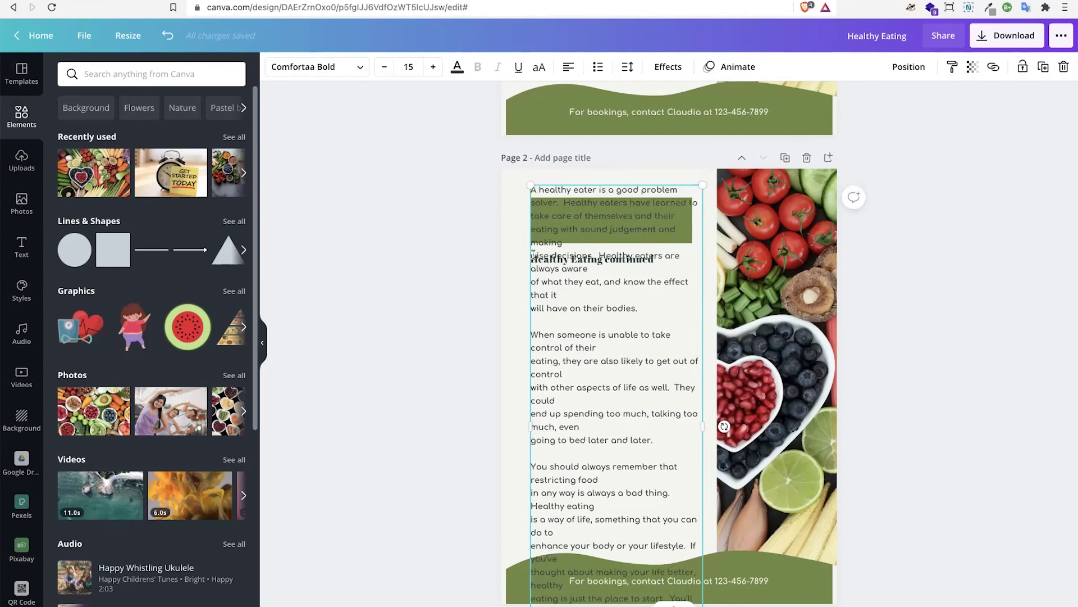
pyautogui.click(455, 337)
pyautogui.moveTo(589, 342); pyautogui.dragTo(593, 431)
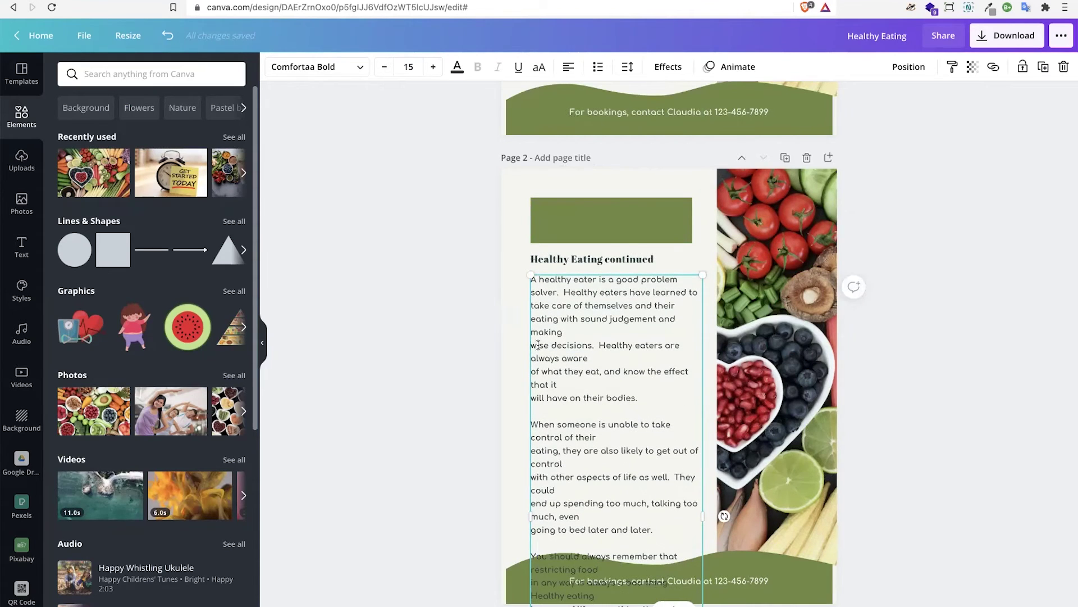
# - Remove the remaining line breaks inside the "A healthy eater" paragraph, from "making wise decisions" through "will have on their bodies"
pyautogui.click(538, 344)
pyautogui.press('BackSpace')
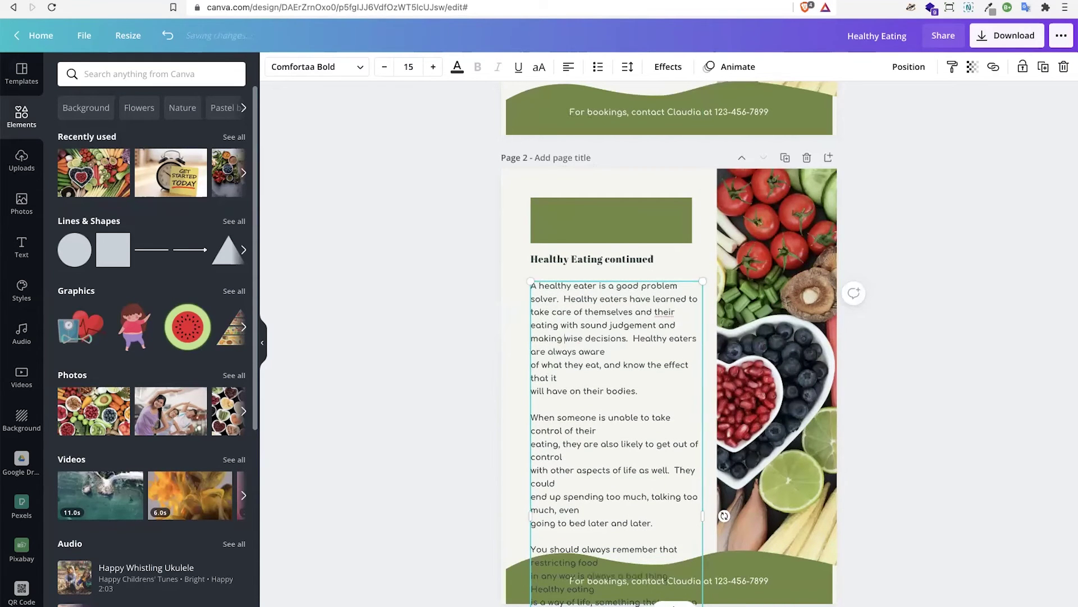
pyautogui.press('BackSpace')
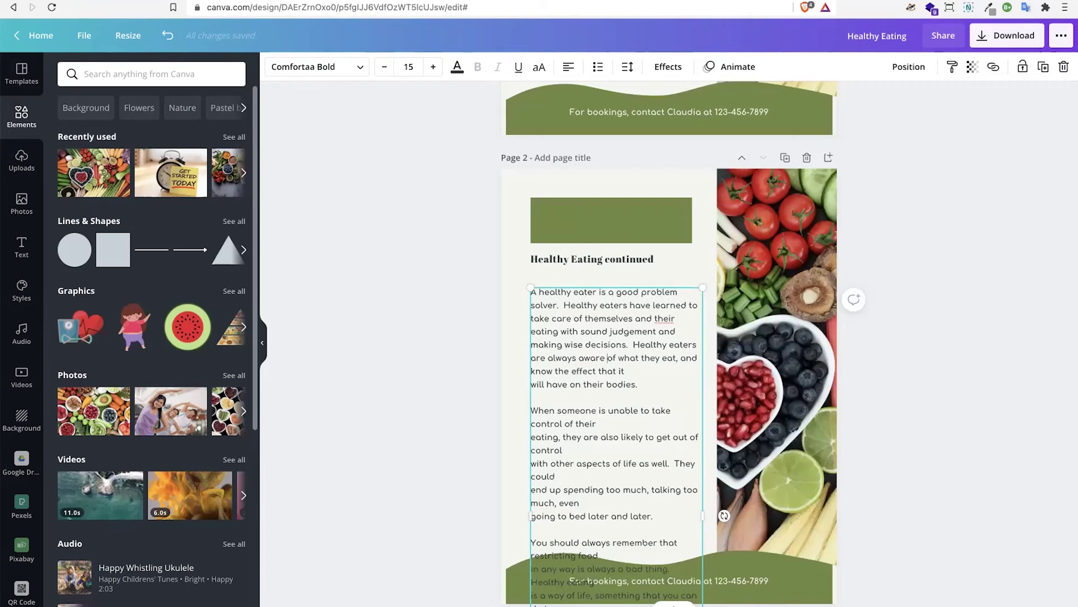
pyautogui.click(532, 384)
pyautogui.press('BackSpace')
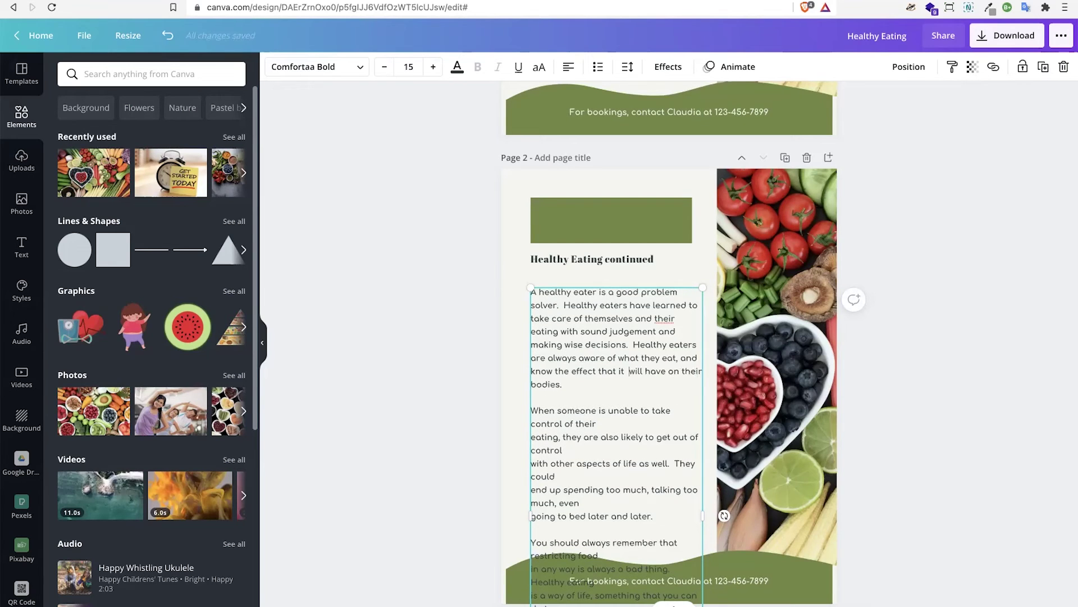
pyautogui.press('BackSpace')
# - Join the broken lines of the "When someone is unable to take control" paragraph on page 2
pyautogui.click(530, 434)
pyautogui.press('BackSpace')
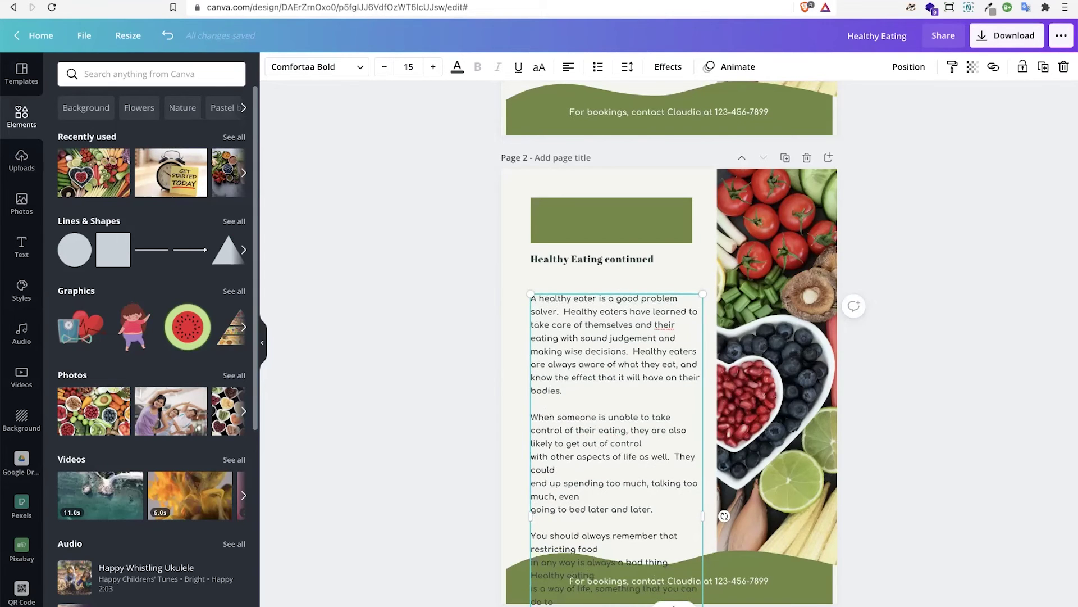
pyautogui.click(531, 456)
pyautogui.press('BackSpace')
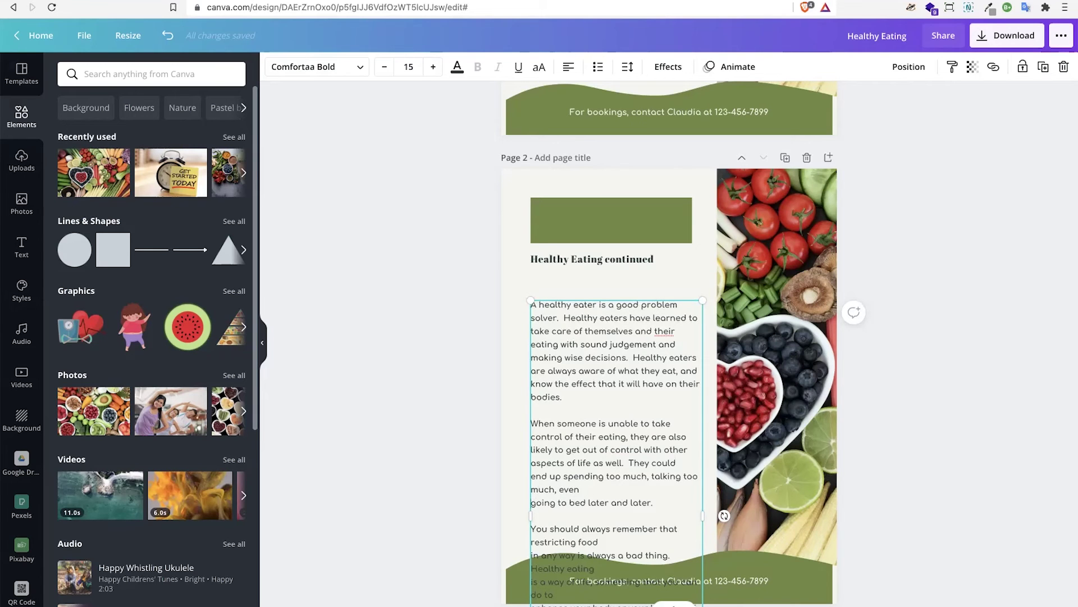
pyautogui.click(531, 502)
pyautogui.press('BackSpace')
# - Join "restricting food in any way" in the third paragraph and move the body text up closer to the heading
pyautogui.click(532, 555)
pyautogui.press('BackSpace')
pyautogui.scroll(-1, 594, 459)
pyautogui.moveTo(593, 459); pyautogui.dragTo(594, 357)
pyautogui.scroll(-2, 594, 358)
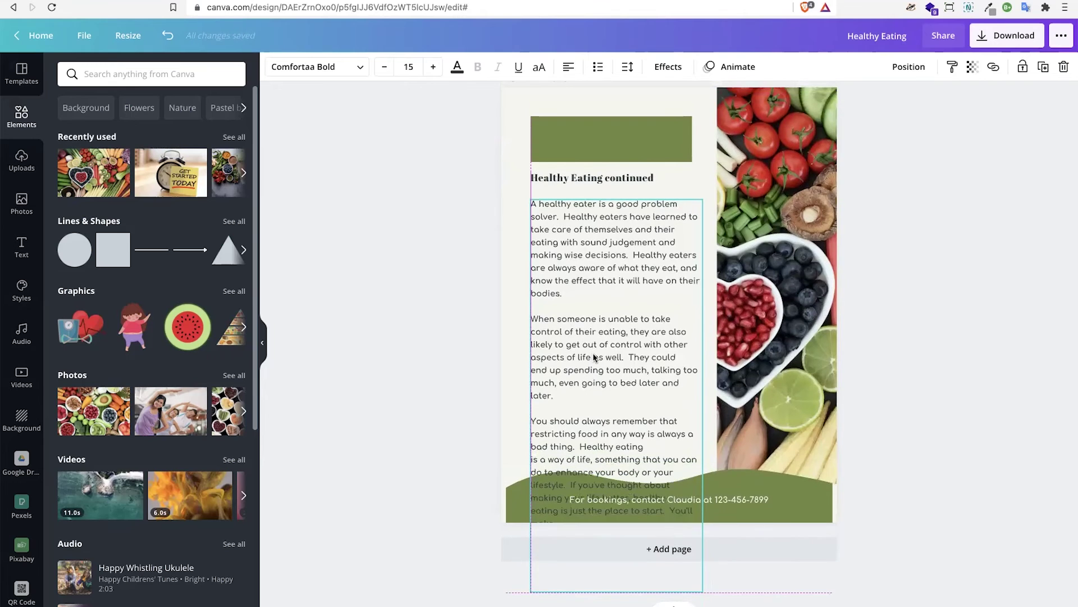
pyautogui.click(456, 433)
pyautogui.scroll(1, 457, 433)
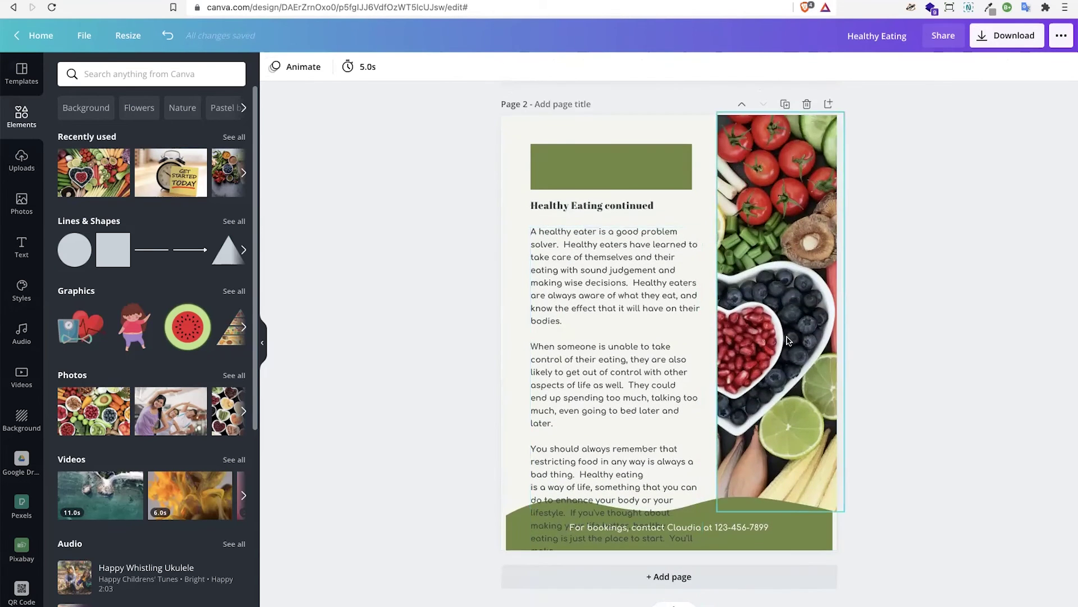
# - Crop page 2's food photo to a narrow strip along the page's right edge, showing the passion fruit, kiwi and strawberry area
pyautogui.click(787, 340)
pyautogui.moveTo(718, 312); pyautogui.dragTo(674, 315)
pyautogui.doubleClick(808, 312)
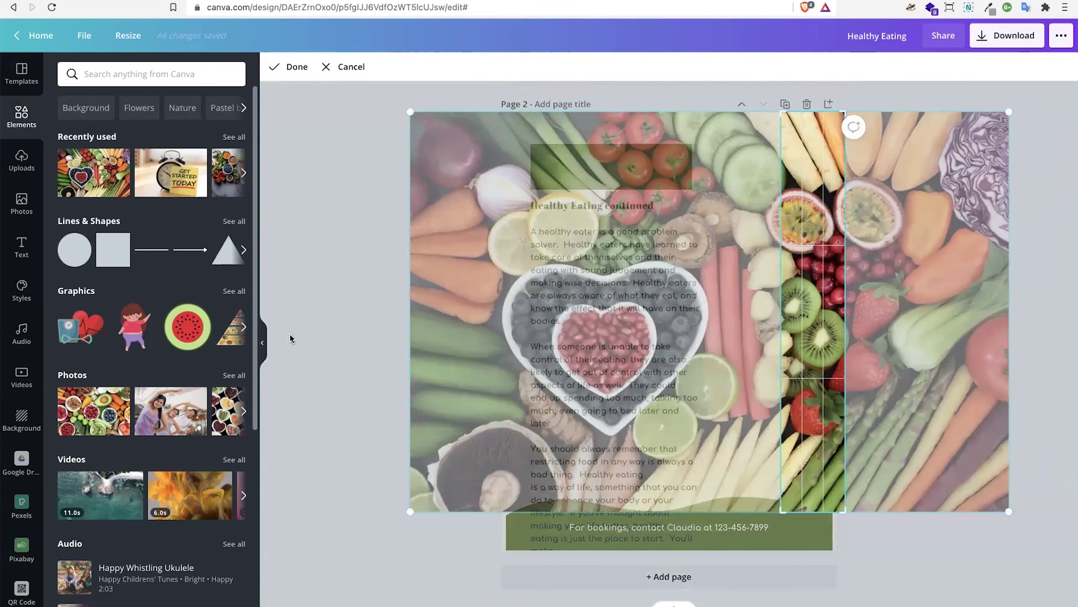
pyautogui.click(334, 332)
# - Widen the page 2 body text box almost to the narrowed photo and move it up beneath the heading
pyautogui.click(631, 311)
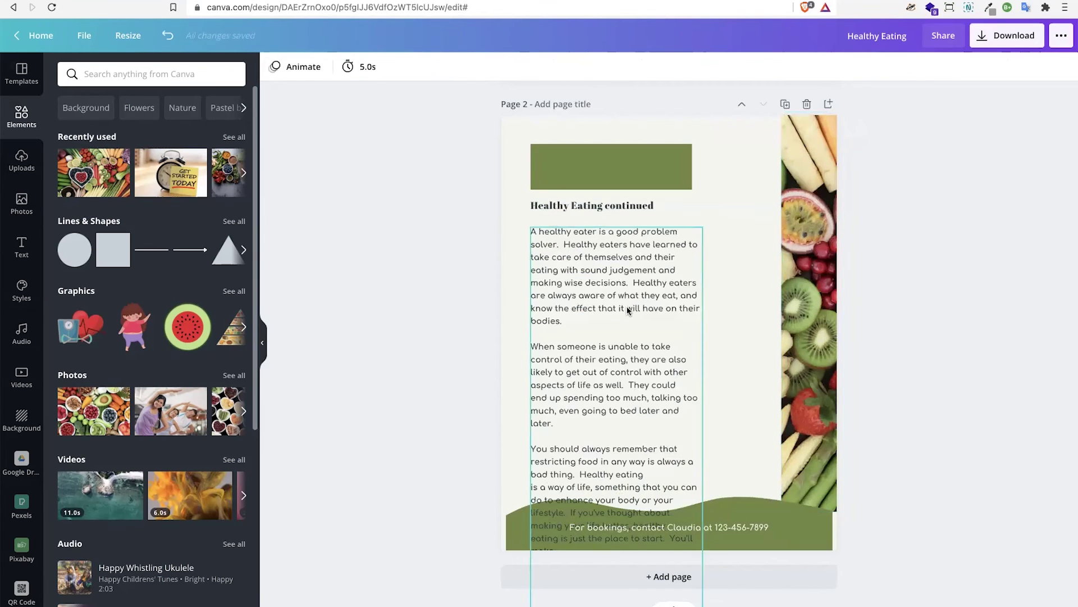
pyautogui.moveTo(707, 427); pyautogui.dragTo(767, 411)
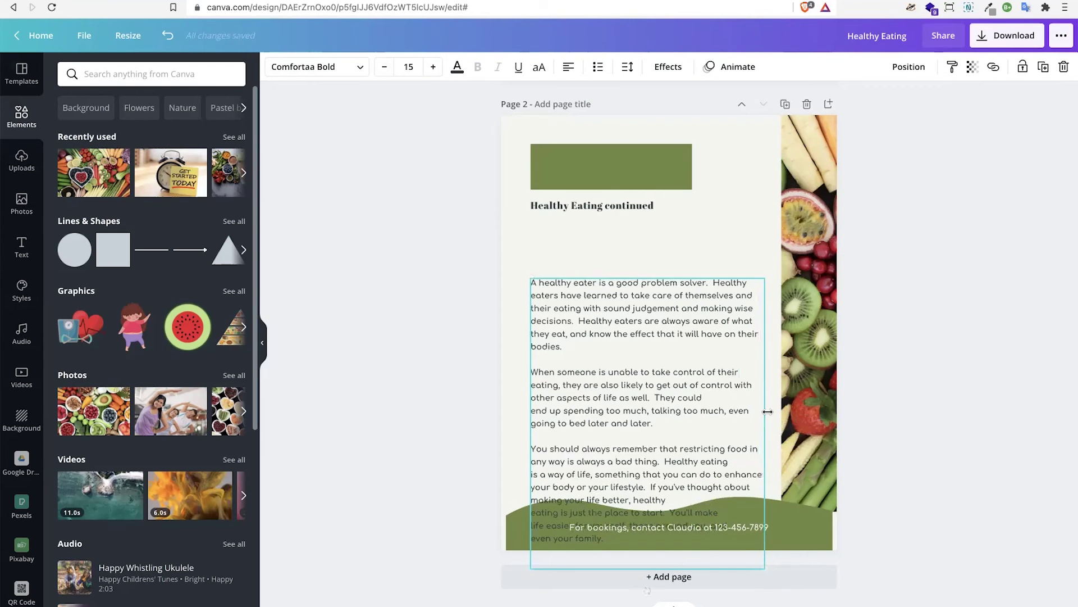
pyautogui.moveTo(664, 379); pyautogui.dragTo(662, 321)
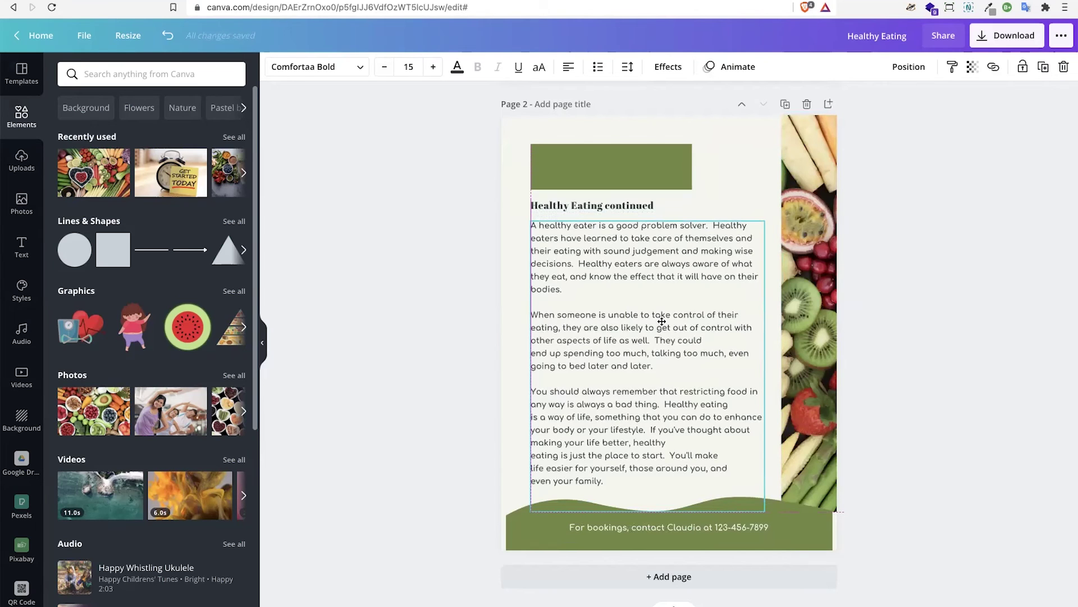
# - Join the broken lines at the end of the last paragraph, from "place to start" through "even your family"
pyautogui.click(532, 464)
pyautogui.press('BackSpace')
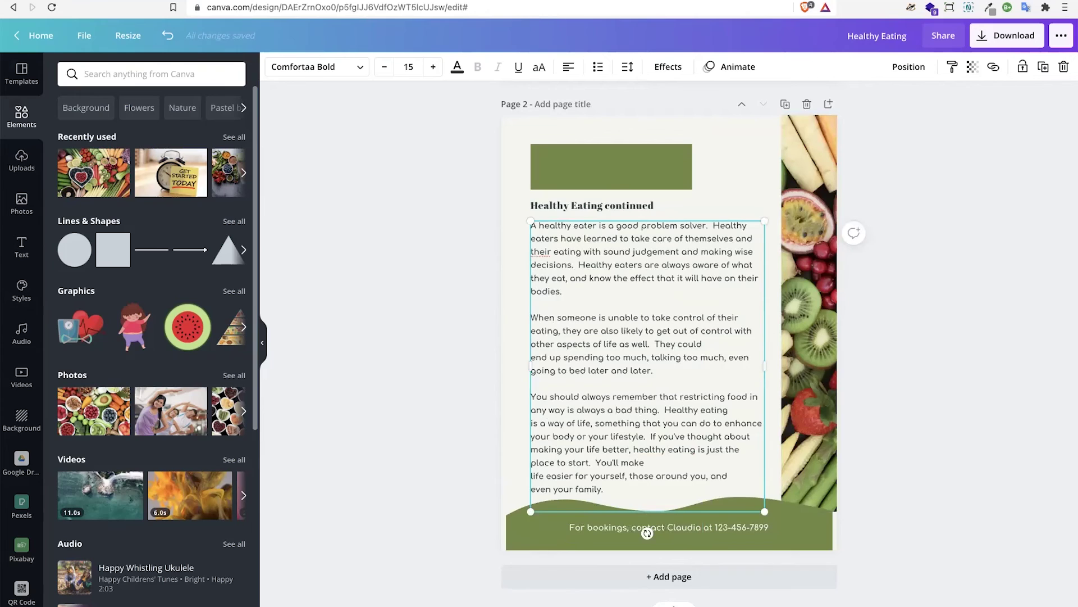
pyautogui.press('BackSpace')
pyautogui.write('r')
pyautogui.click(532, 476)
pyautogui.press('BackSpace')
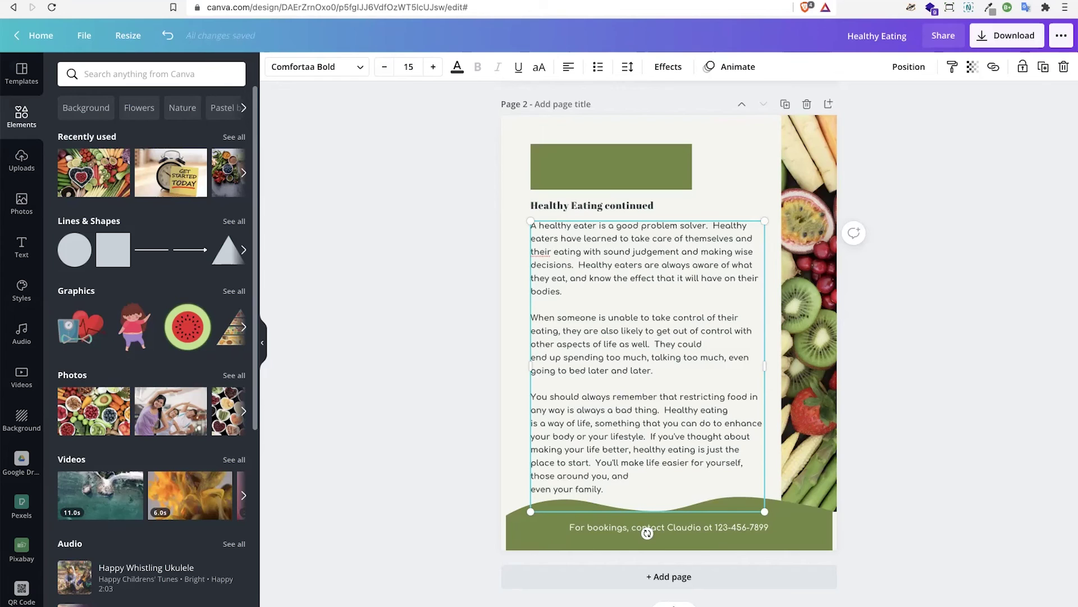
pyautogui.click(531, 489)
pyautogui.press('BackSpace')
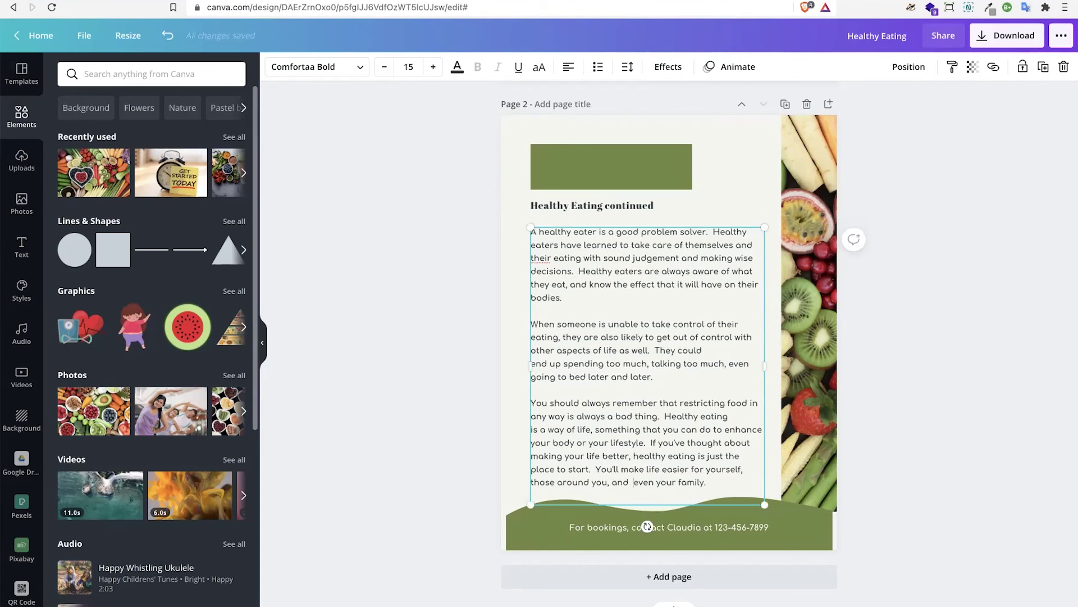
# - Remove the extra space before "even your family" in page 2's last paragraph and review both pages of the design
pyautogui.press('BackSpace')
pyautogui.click(470, 416)
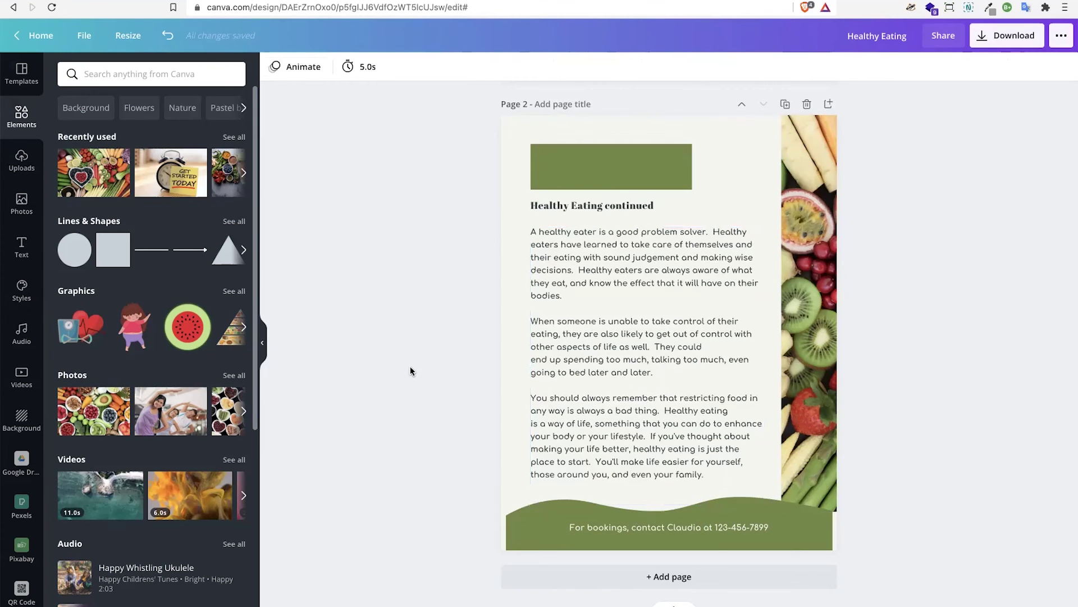
pyautogui.scroll(5, 410, 368)
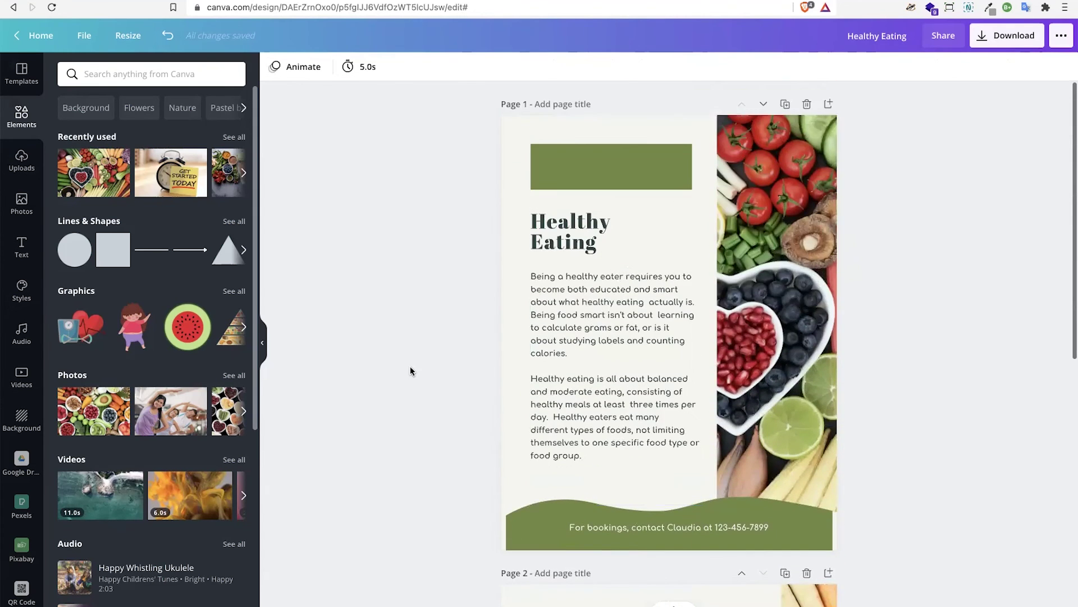
pyautogui.scroll(-8, 410, 366)
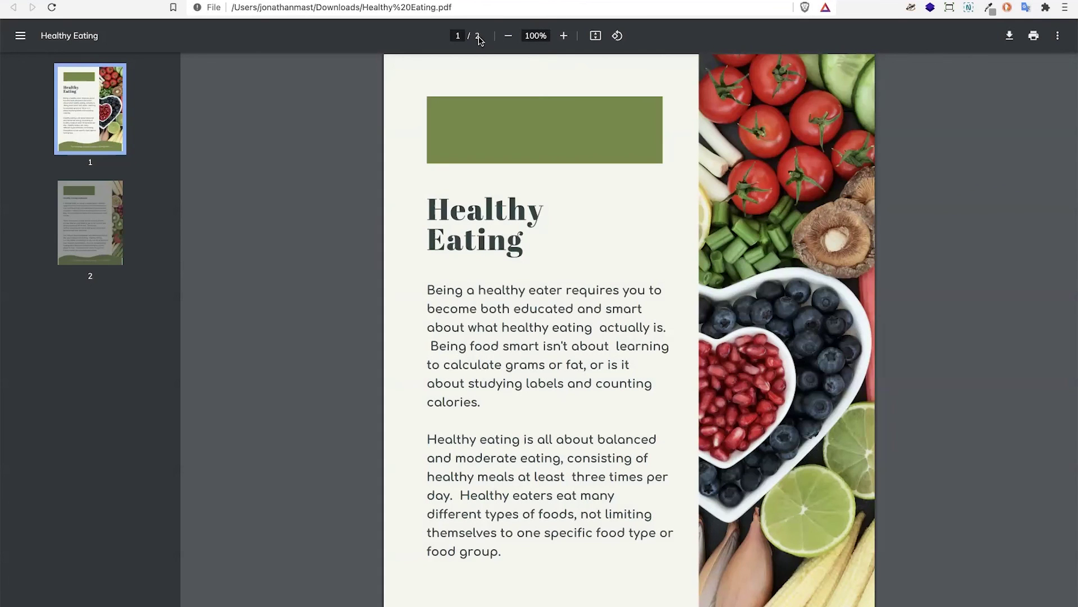
# - Examine page 2 of the exported Healthy Eating PDF down to its footer and return to page 1
pyautogui.click(124, 261)
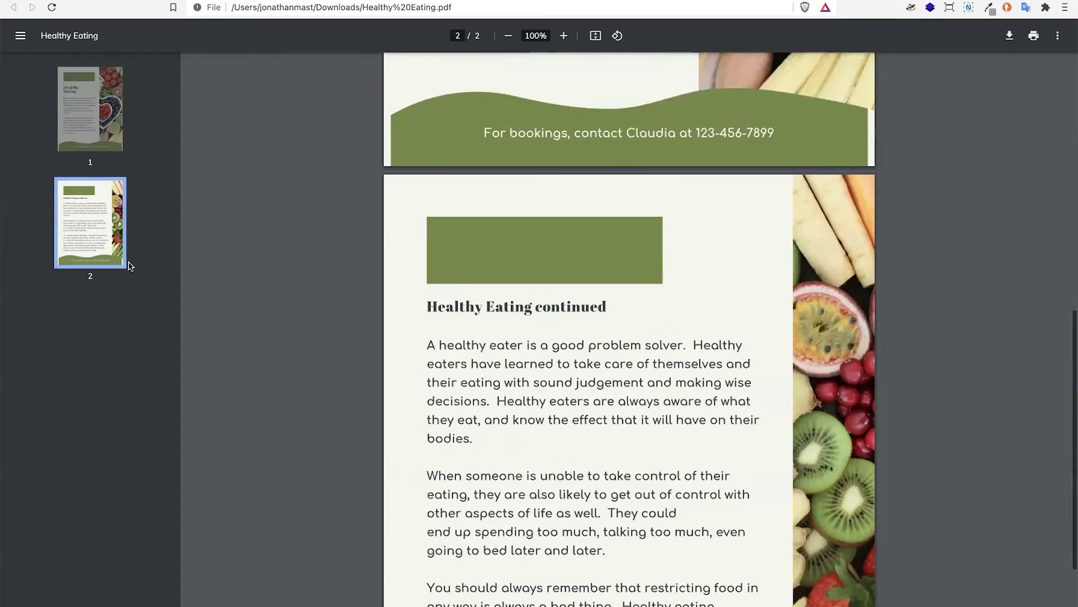
pyautogui.scroll(-3, 329, 374)
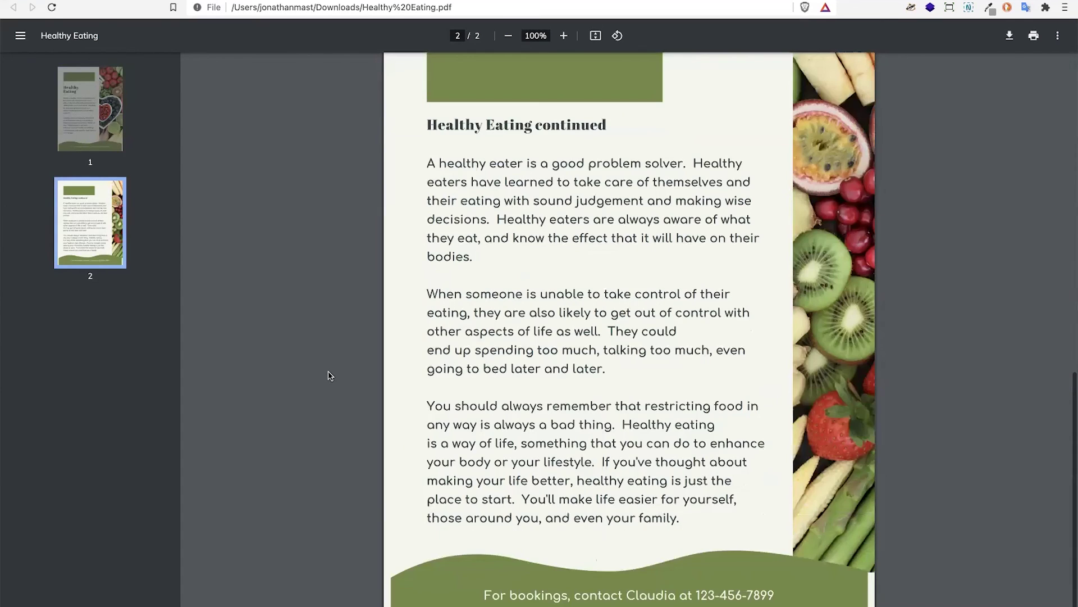
pyautogui.scroll(10, 330, 375)
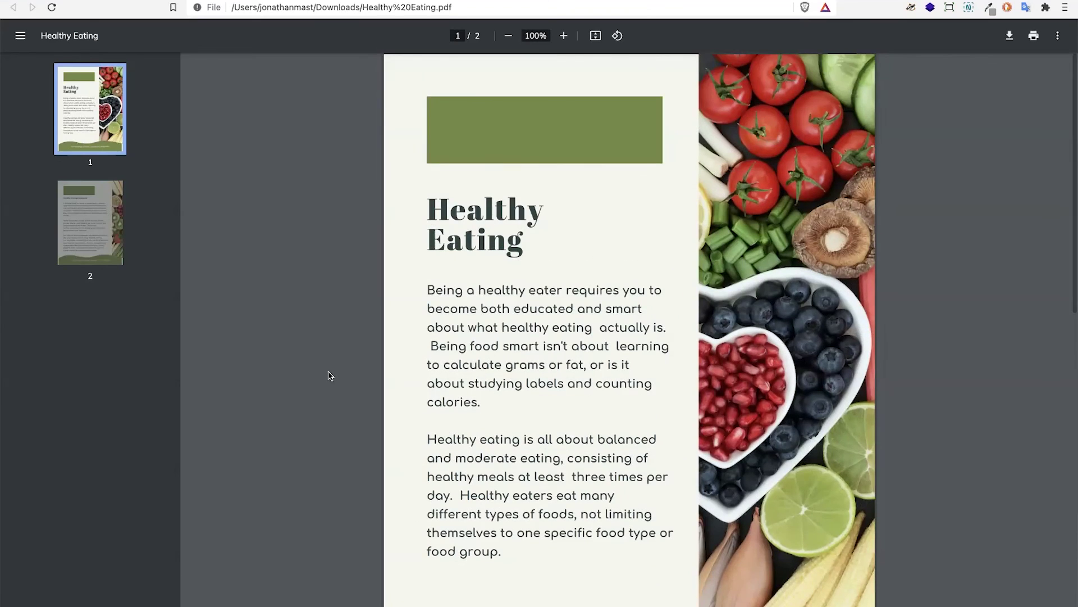